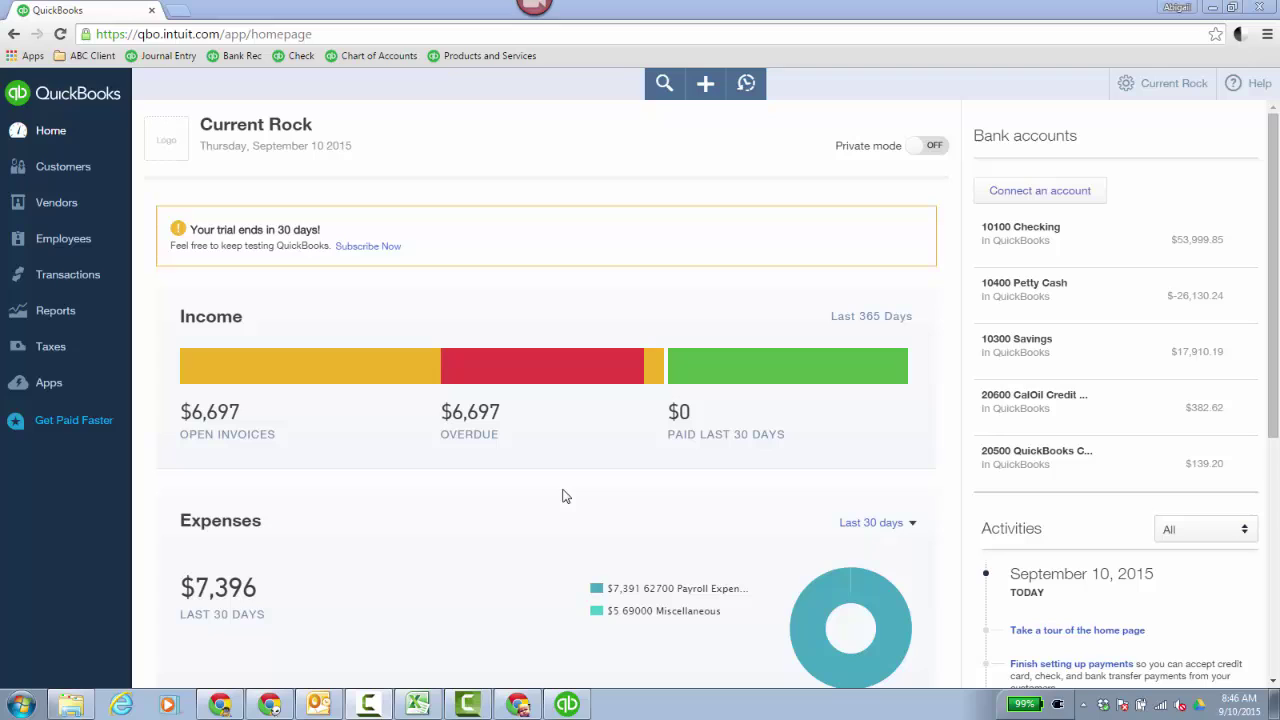
# In the other browser window, open the article on why some data doesn't come over from QuickBooks desktop and read its payroll items and employees sections
pyautogui.click(220, 704)
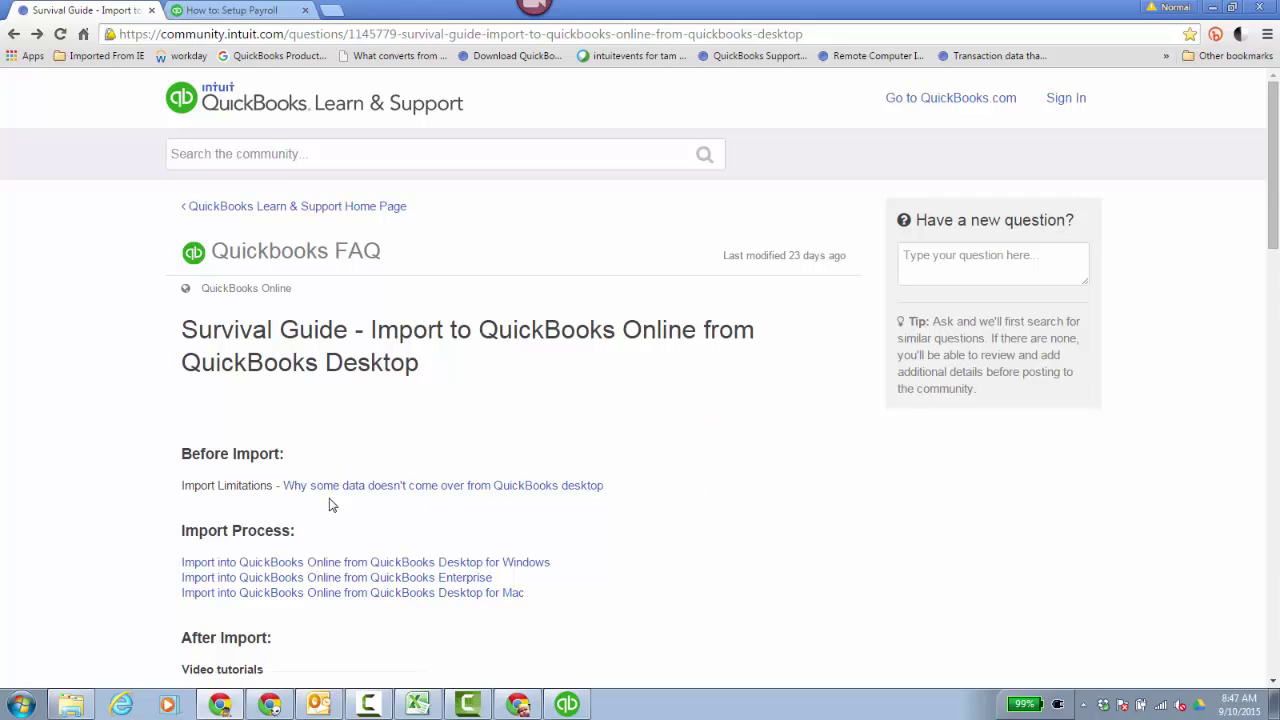
pyautogui.click(538, 487)
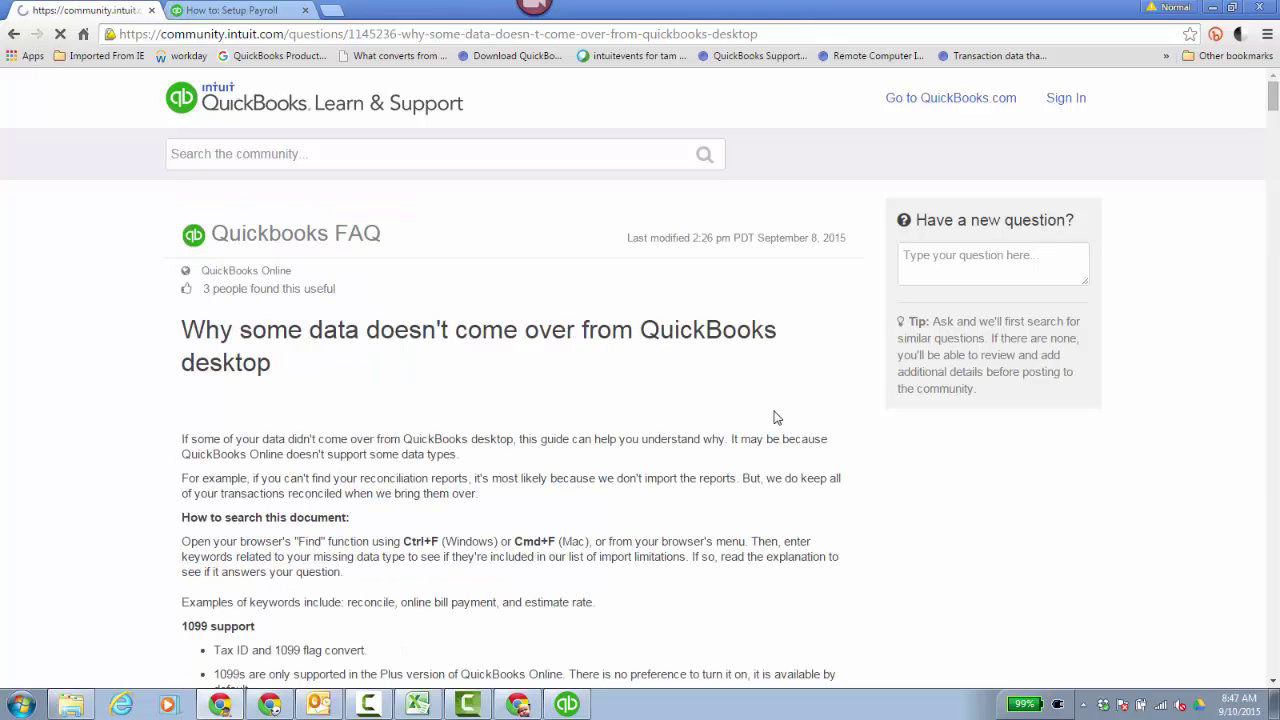
pyautogui.scroll(-4, 826, 424)
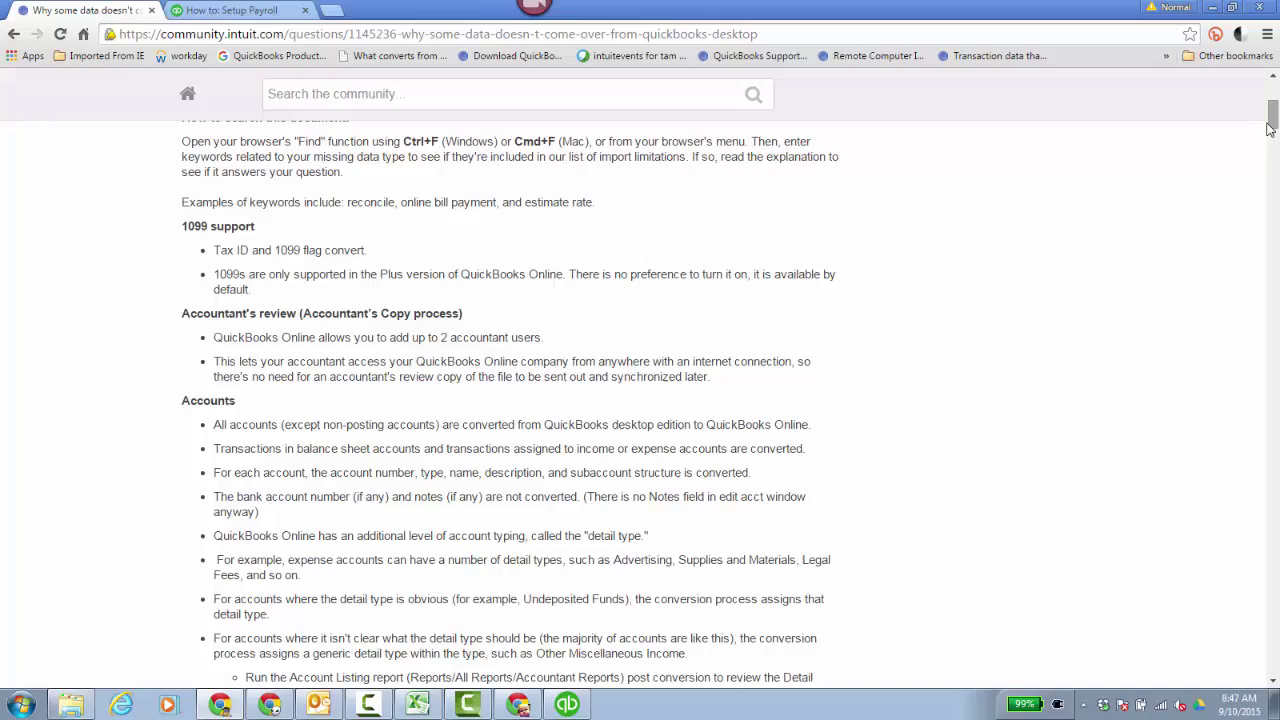
pyautogui.scroll(-4, 826, 424)
pyautogui.moveTo(1274, 138); pyautogui.dragTo(1276, 440)
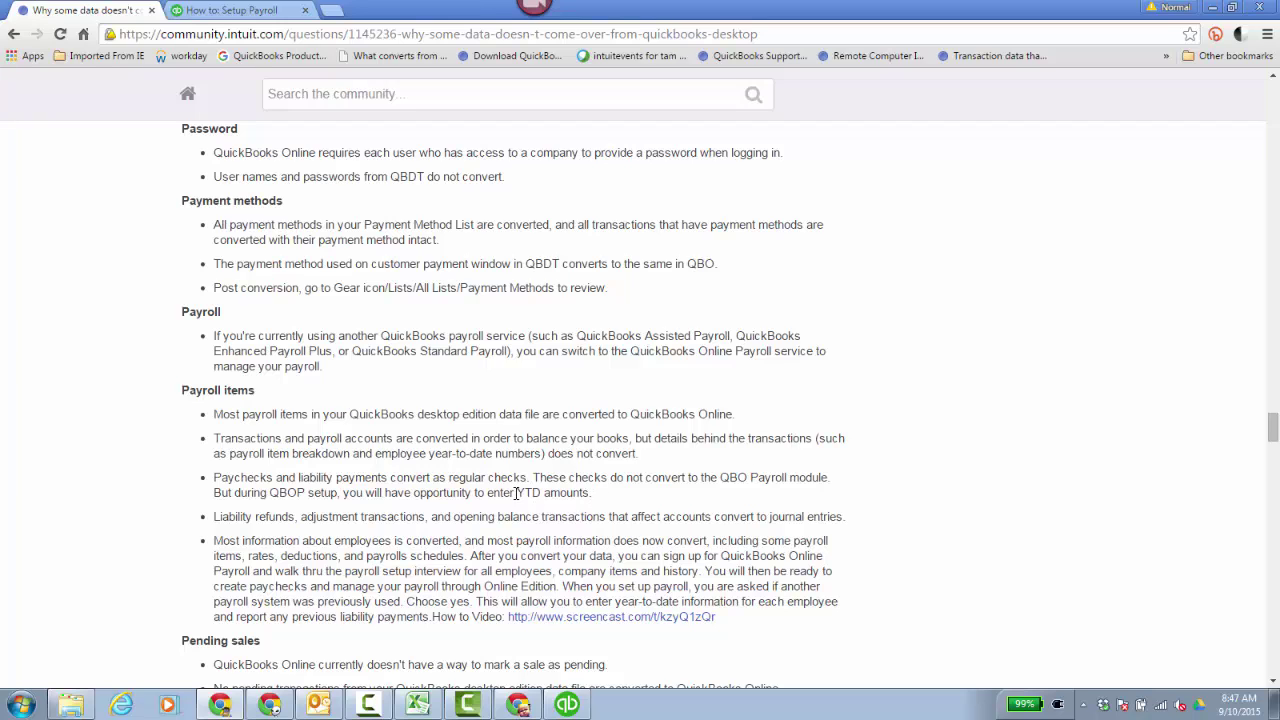
pyautogui.moveTo(516, 492); pyautogui.dragTo(592, 494)
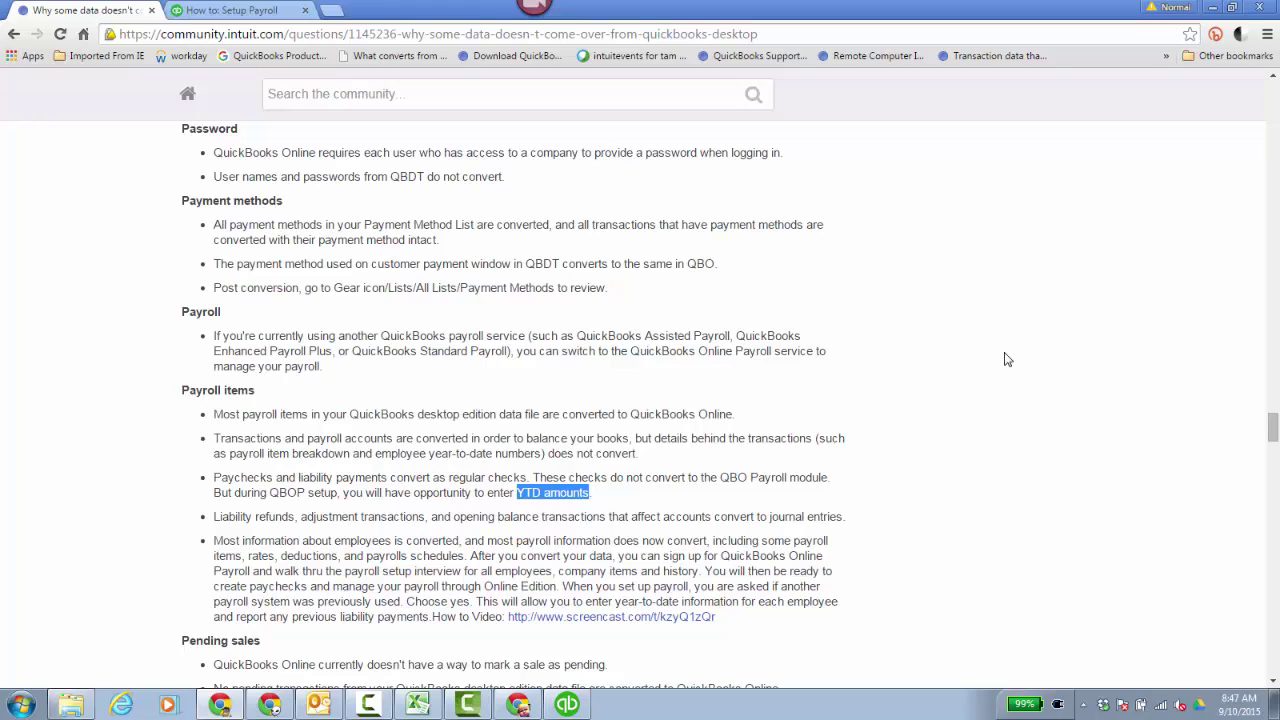
pyautogui.scroll(-3, 1014, 386)
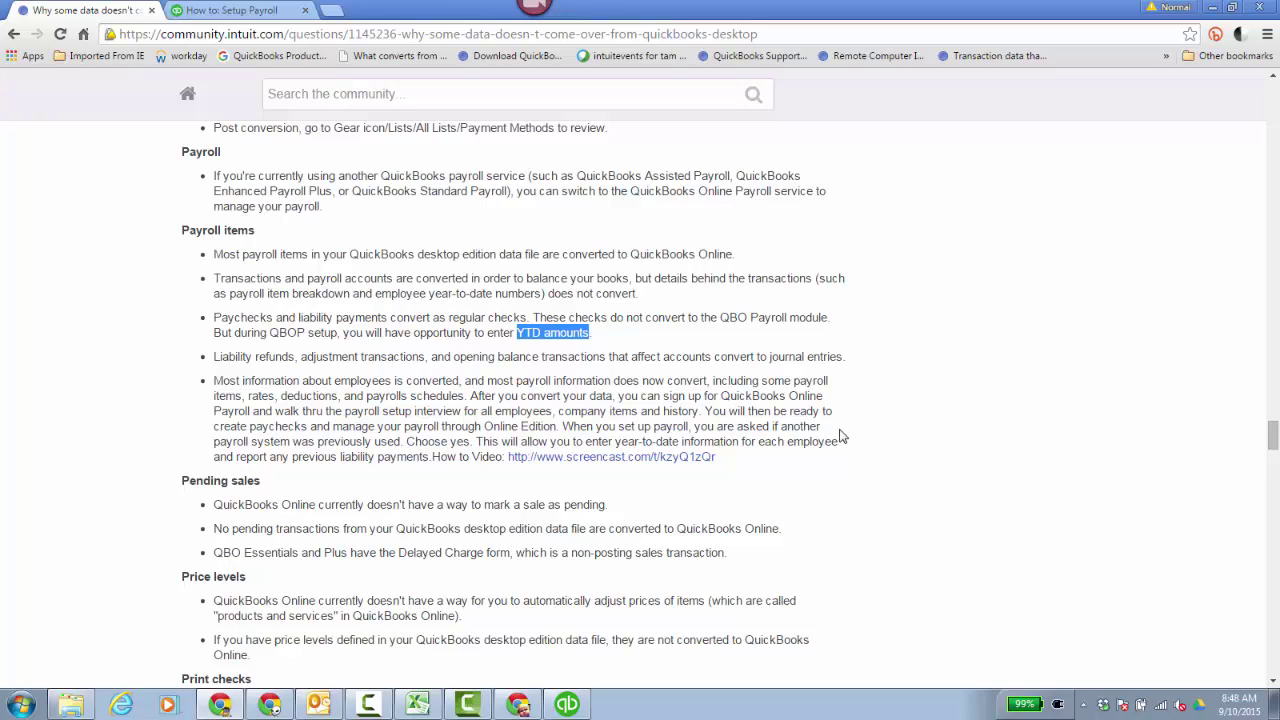
pyautogui.scroll(15, 900, 425)
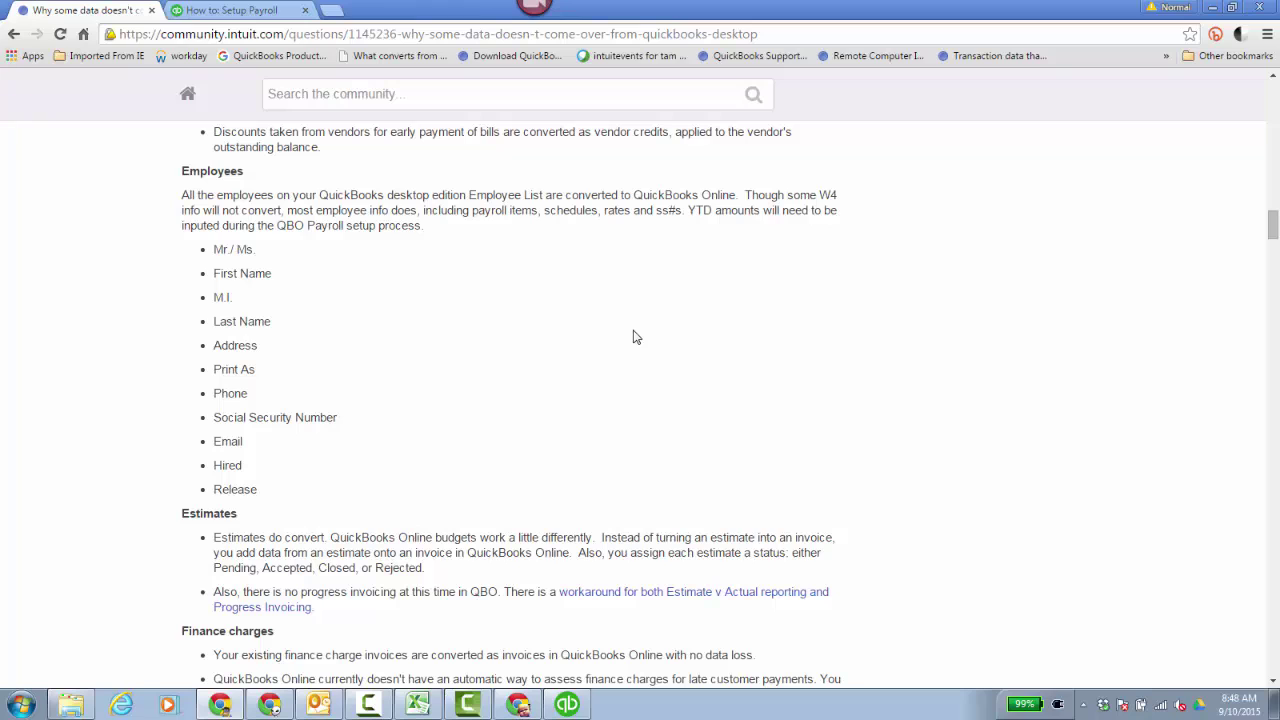
# Read through the opening steps of the QuickBooks payroll setup tutorial, from the Employees menu to entering payroll setup information
pyautogui.hotkey('ctrl', 'Tab')
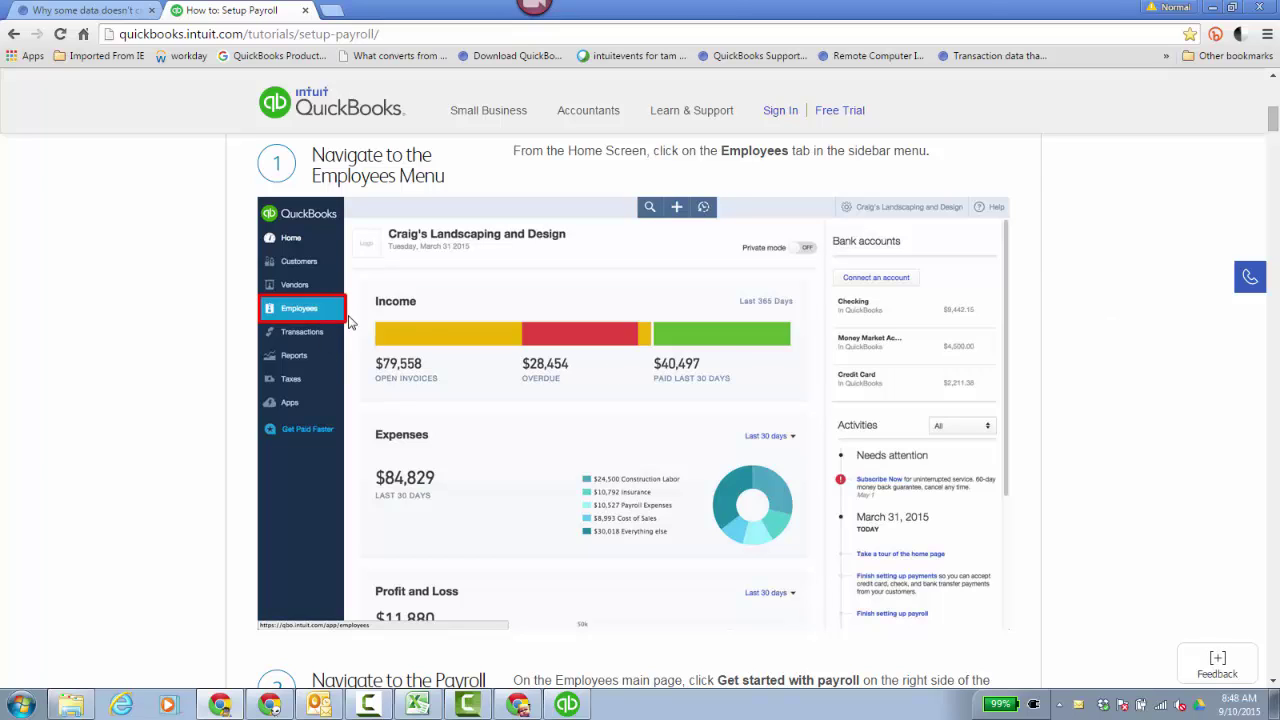
pyautogui.scroll(-3, 1190, 377)
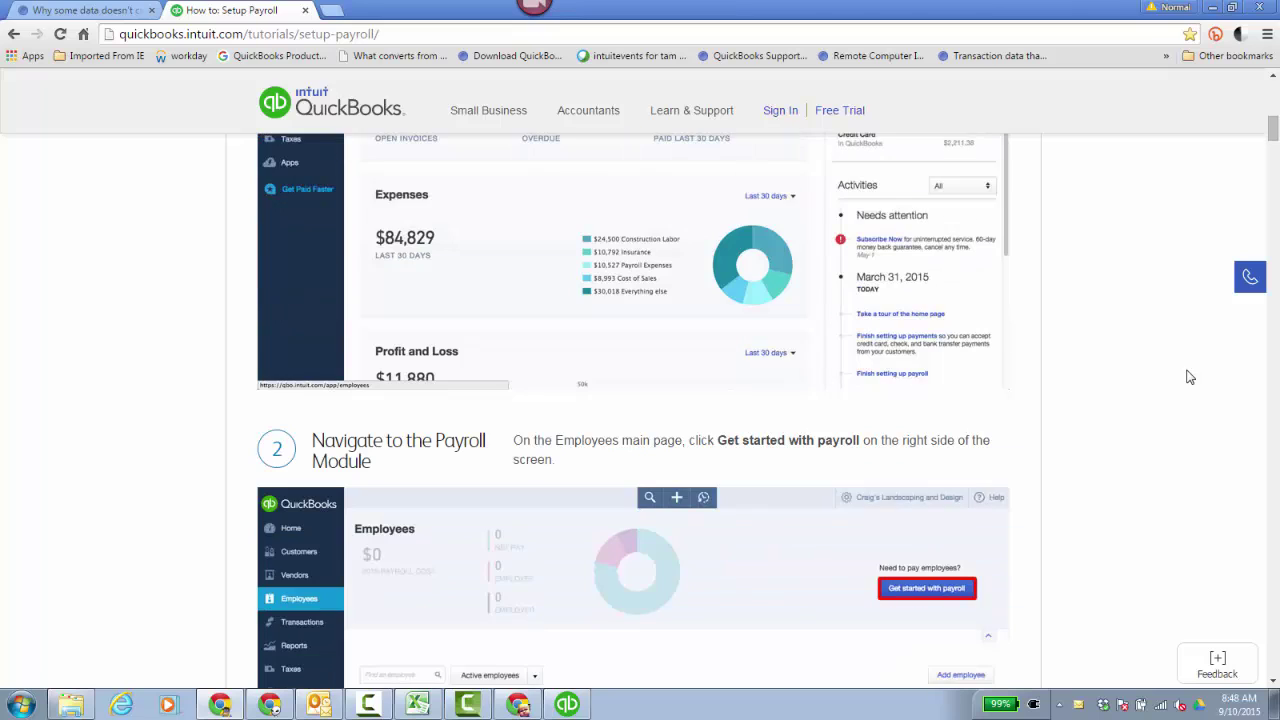
pyautogui.scroll(-1, 1190, 377)
pyautogui.scroll(-2, 1107, 381)
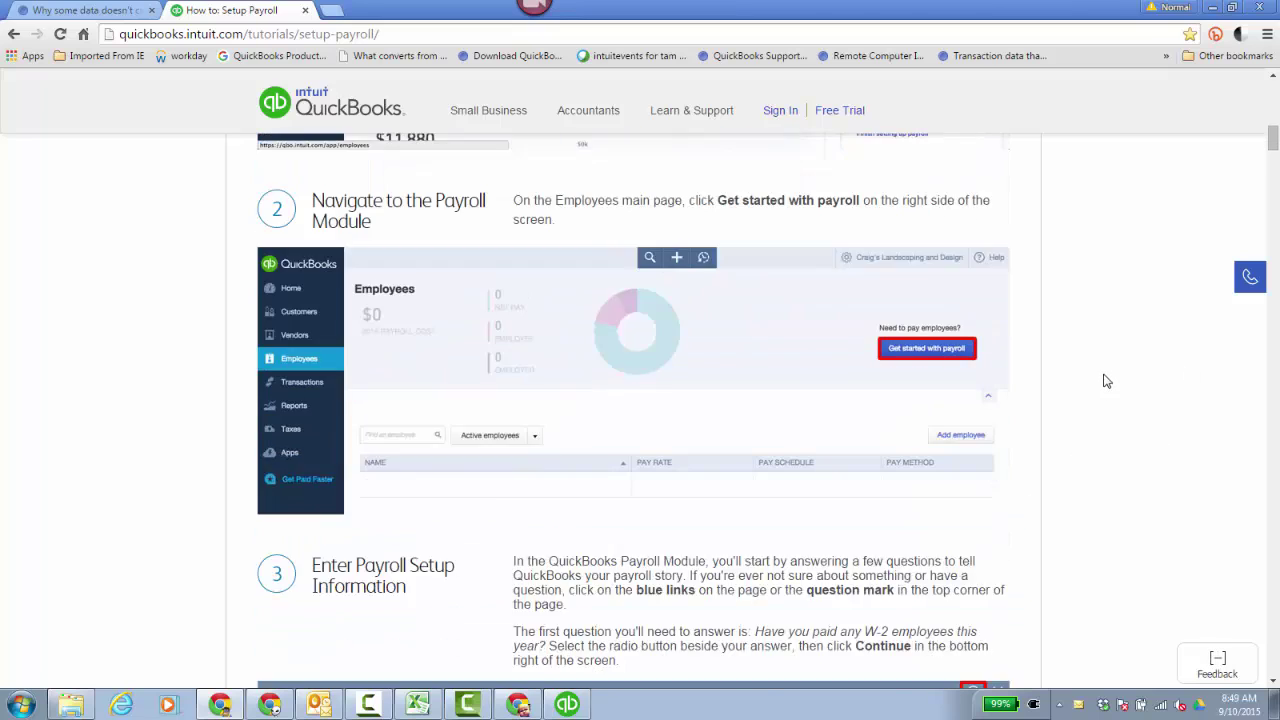
pyautogui.scroll(-4, 1107, 381)
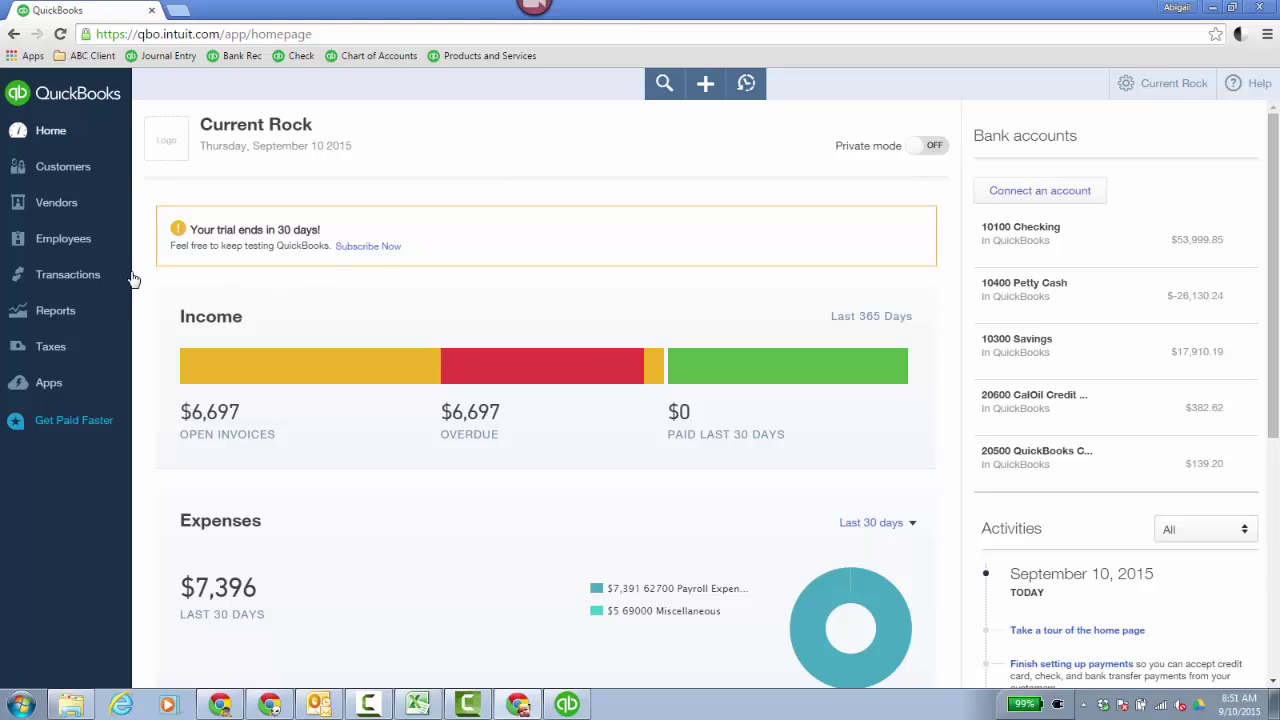
# View the Employees page of the Current Rock company and check its account's billing info for the payroll subscription status
pyautogui.click(82, 245)
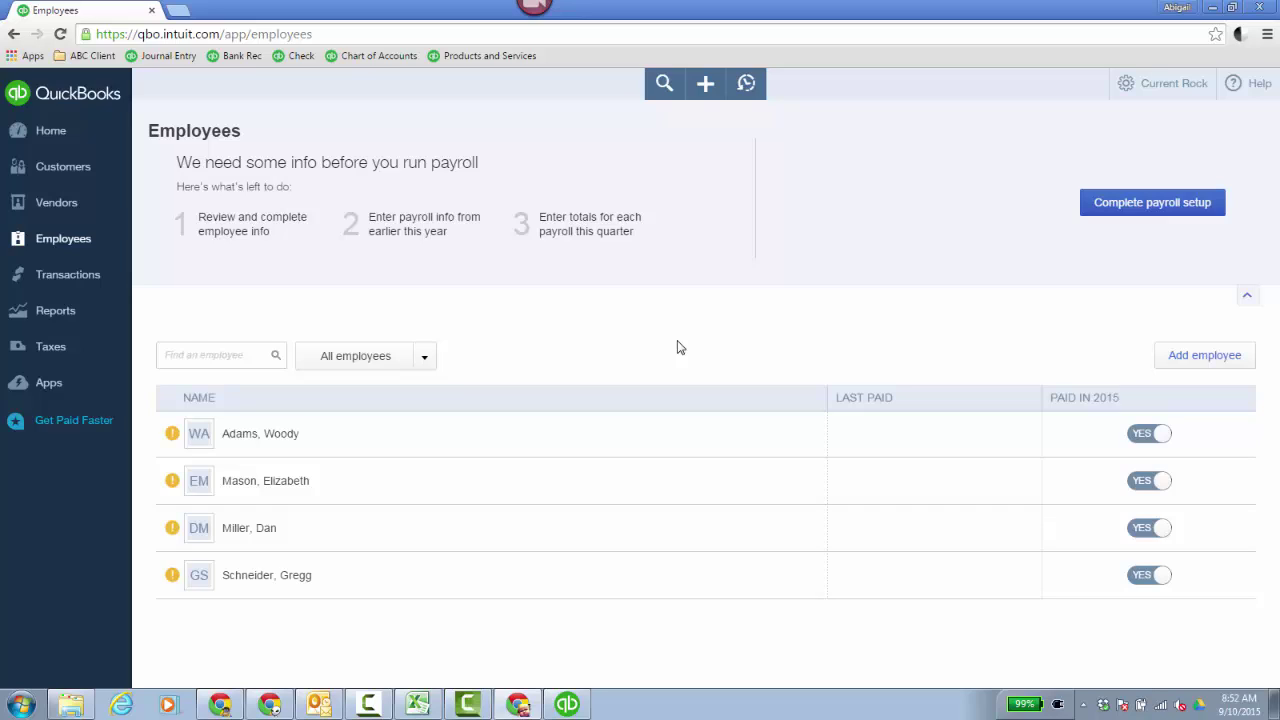
pyautogui.click(1127, 88)
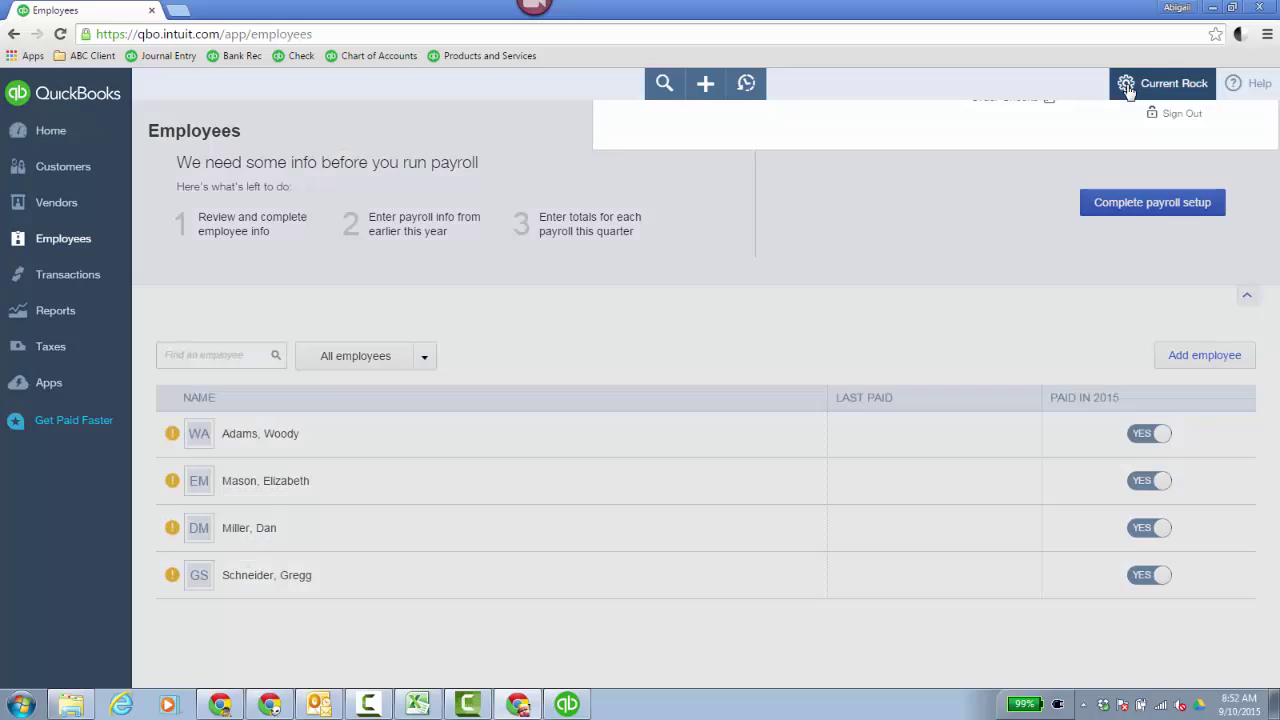
pyautogui.click(1178, 224)
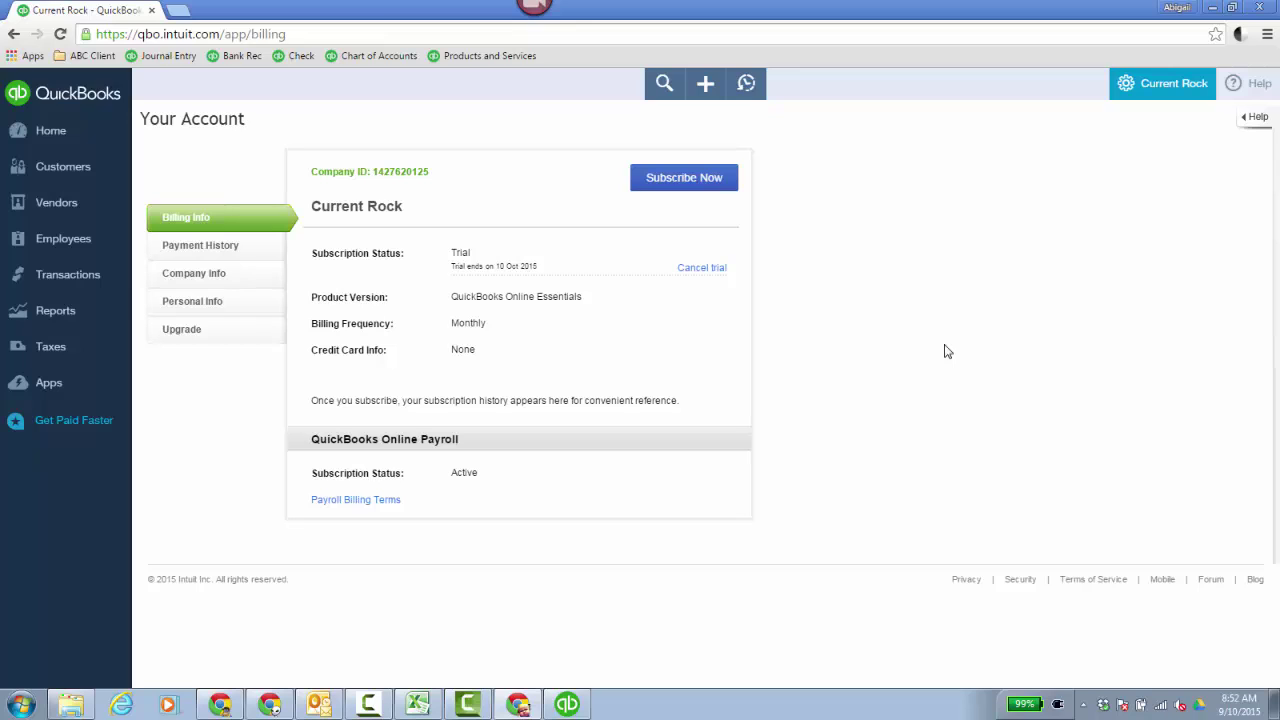
# Start completing the payroll setup from the Employees page, accept the business information, and answer that employees have been paid in 2015
pyautogui.click(64, 243)
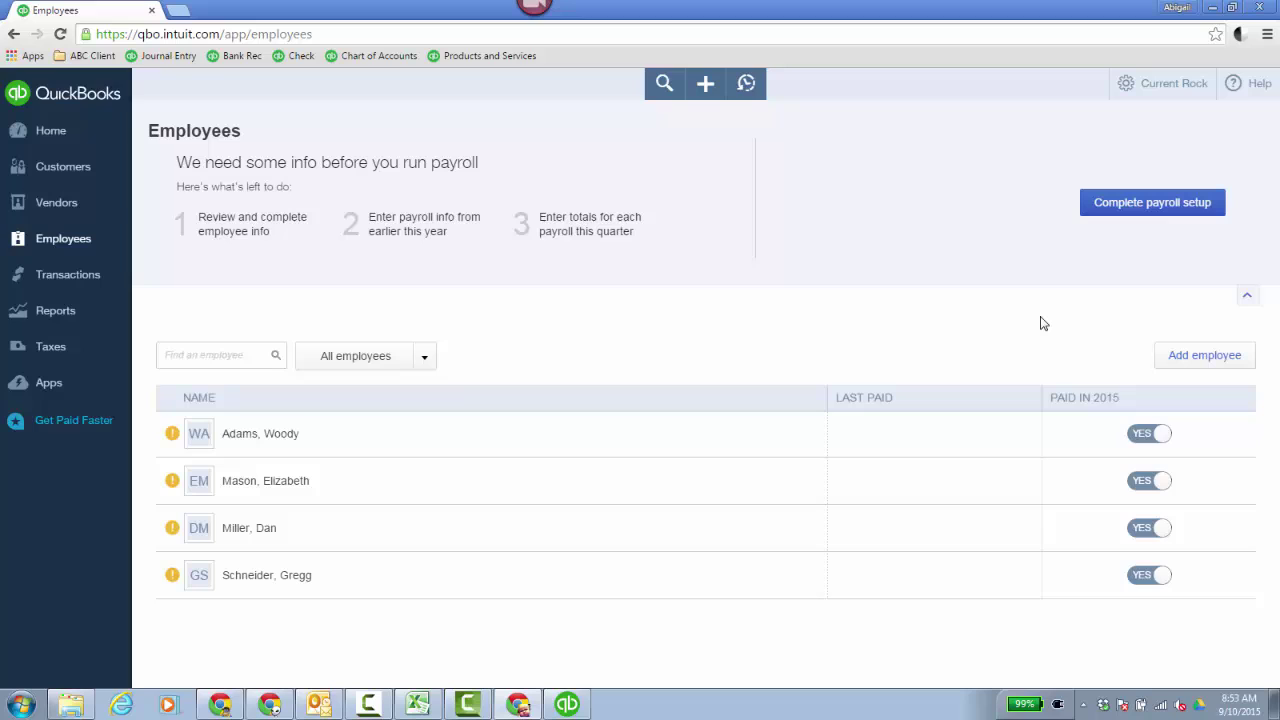
pyautogui.click(1130, 206)
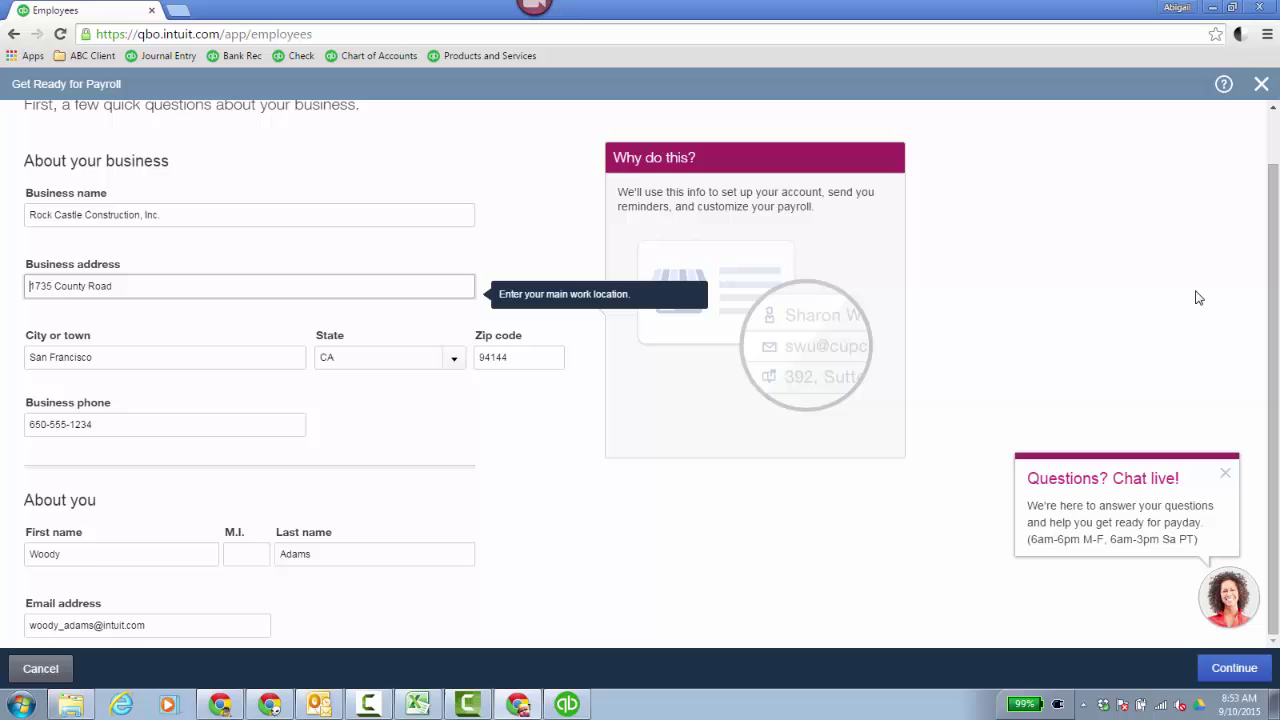
pyautogui.click(1234, 670)
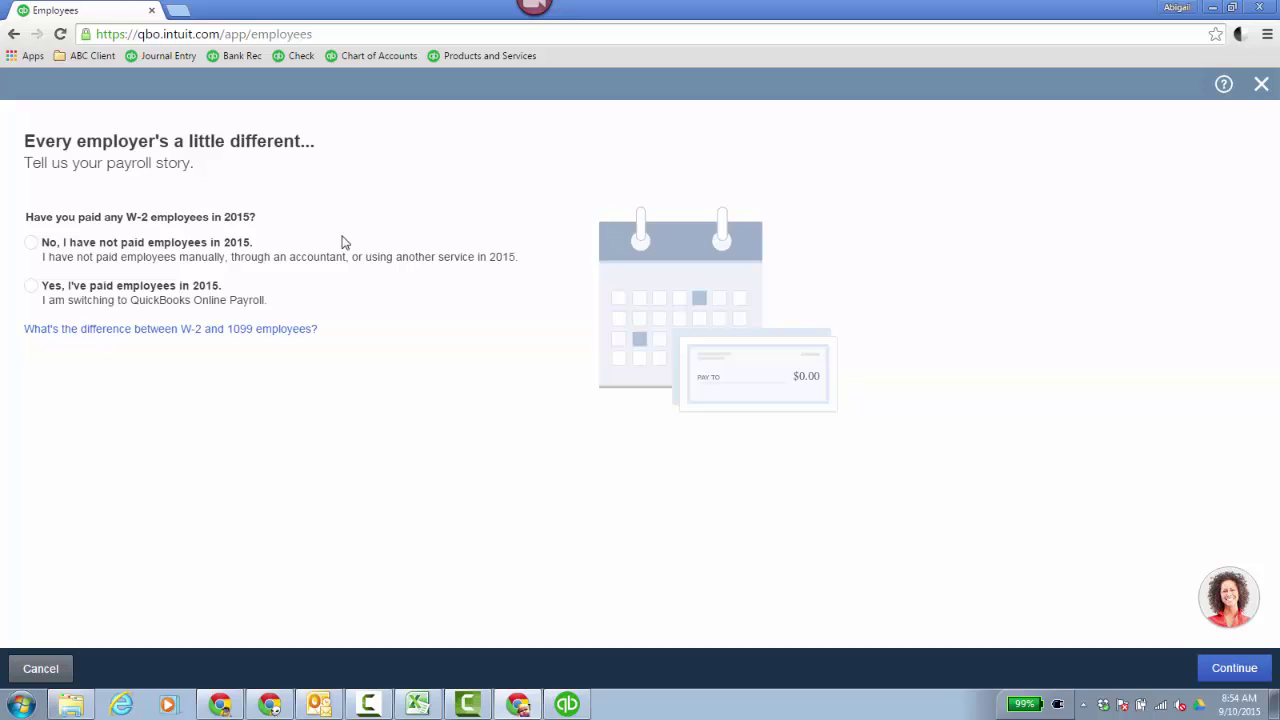
pyautogui.click(31, 287)
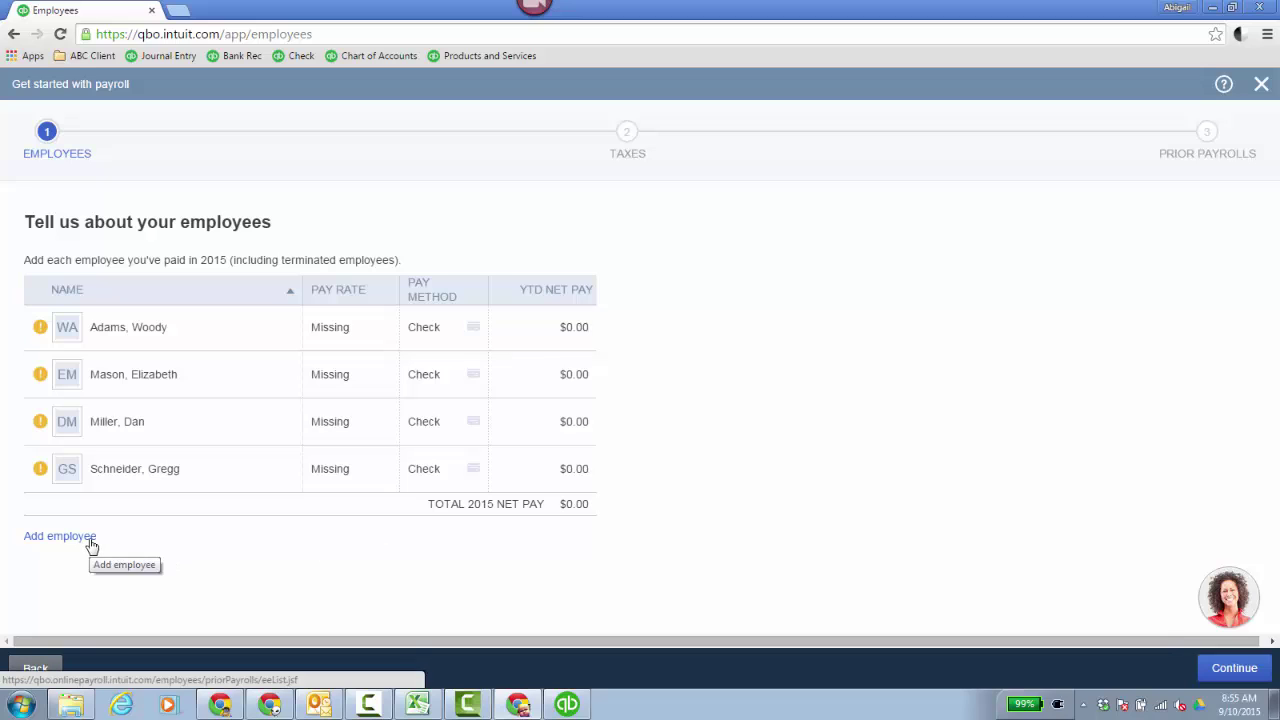
# Open the first listed employee's W-4 form and fill in the home address, Married status and 12 allowances
pyautogui.moveTo(40, 330)
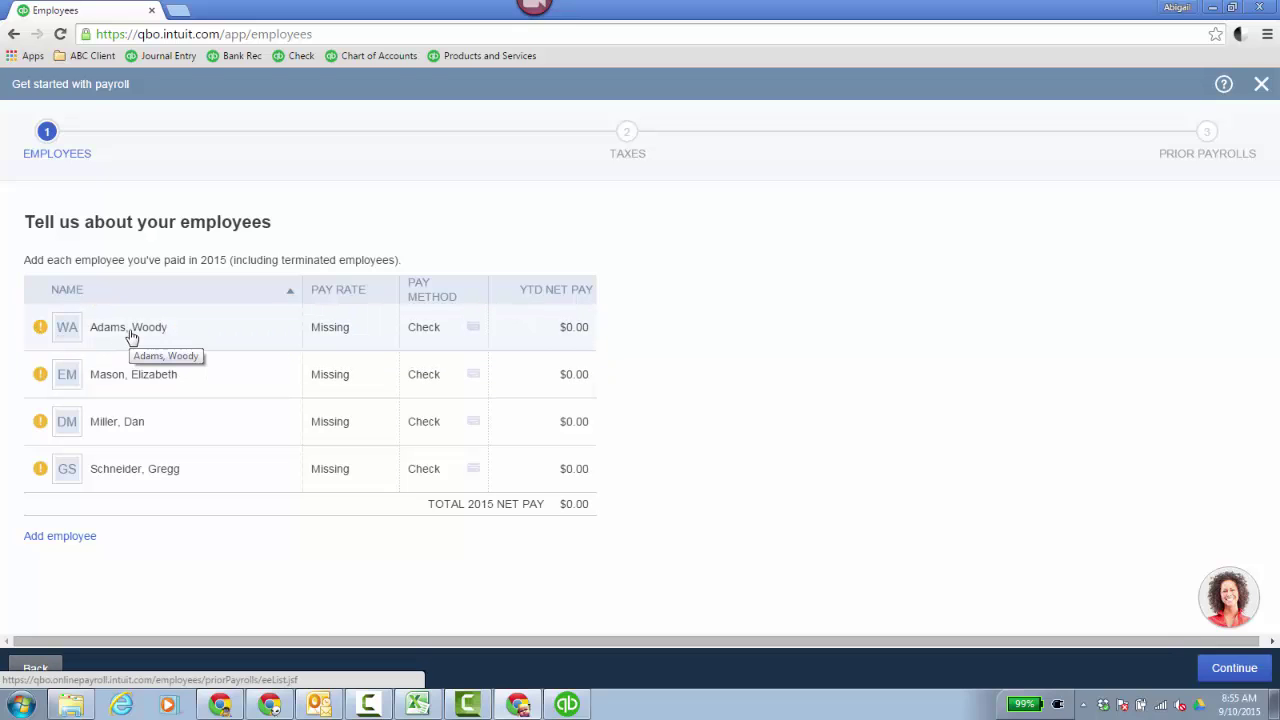
pyautogui.click(131, 334)
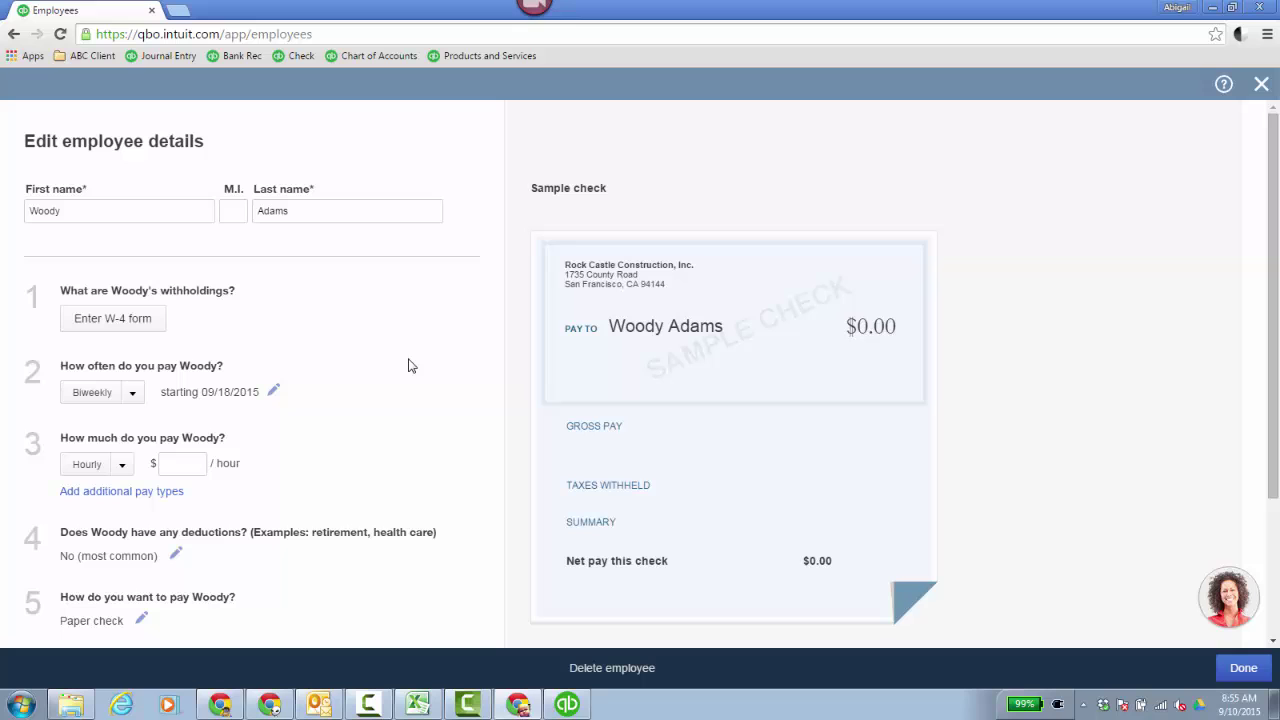
pyautogui.click(145, 328)
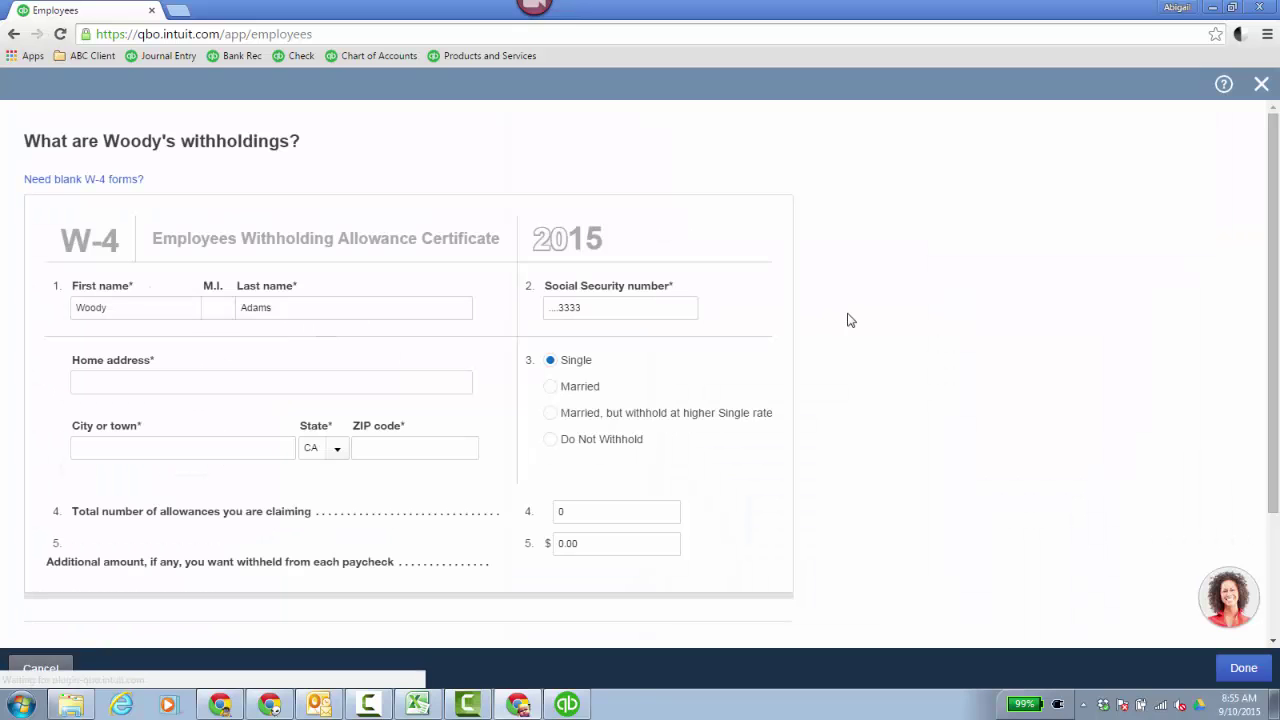
pyautogui.click(288, 385)
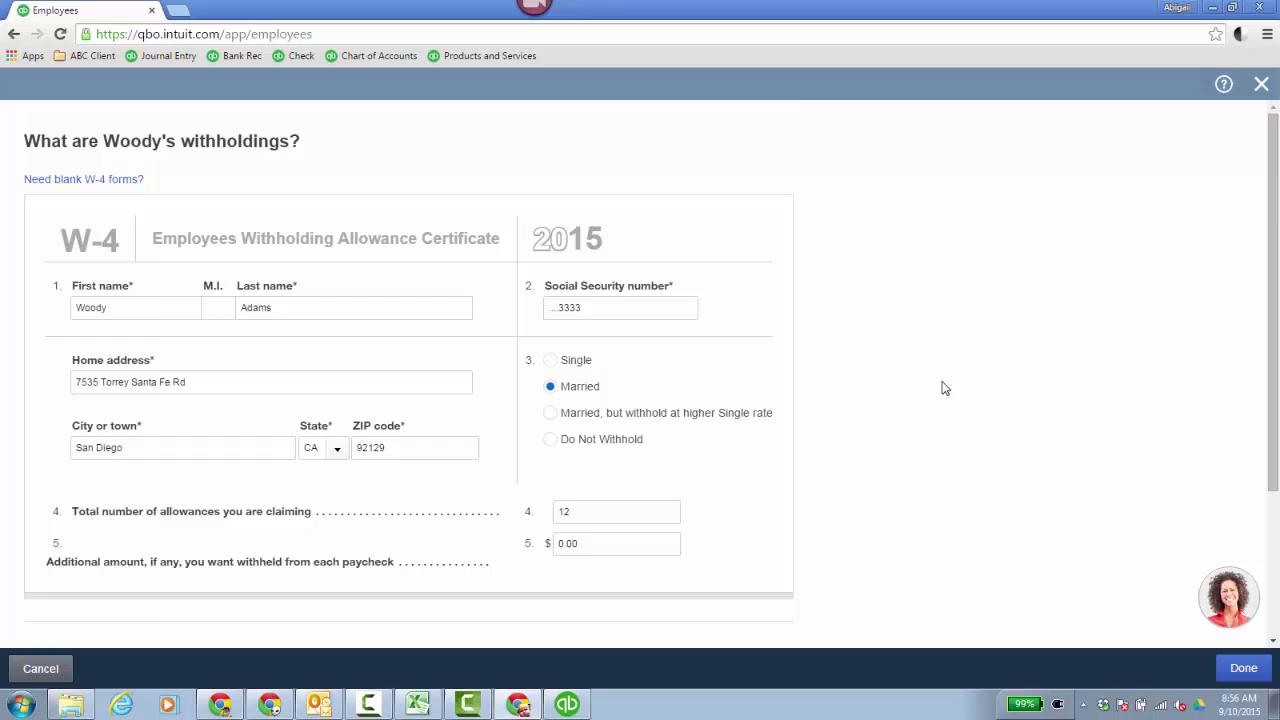
# Set California withholding to Married (one income) with 12 allowances, review the tax exemptions, and save the employee's W-4
pyautogui.scroll(-2, 946, 384)
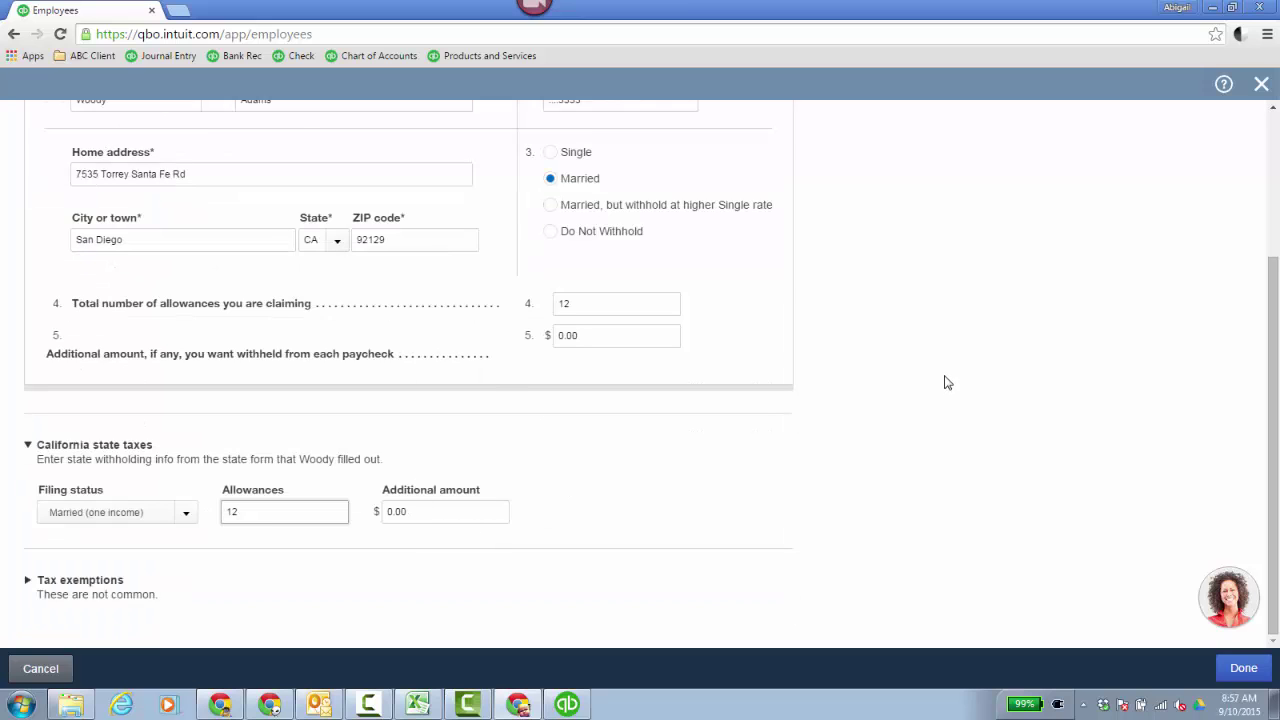
pyautogui.click(47, 586)
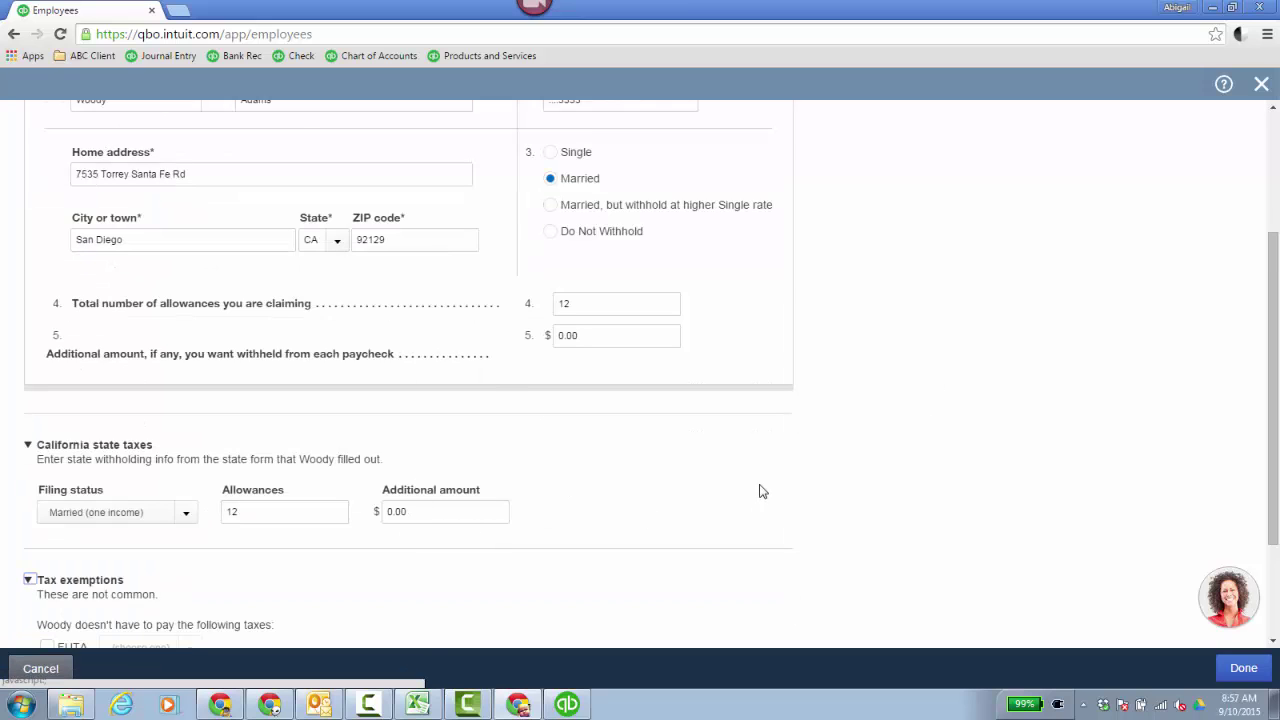
pyautogui.scroll(-2, 767, 432)
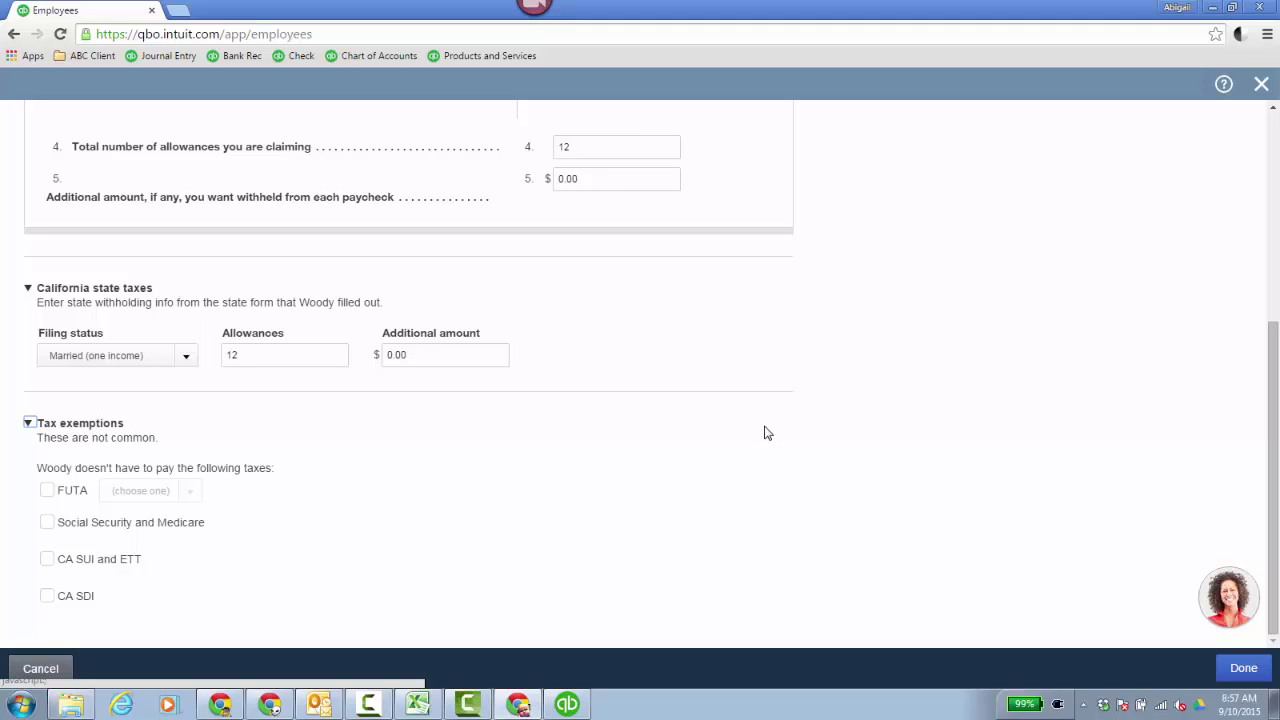
pyautogui.click(30, 425)
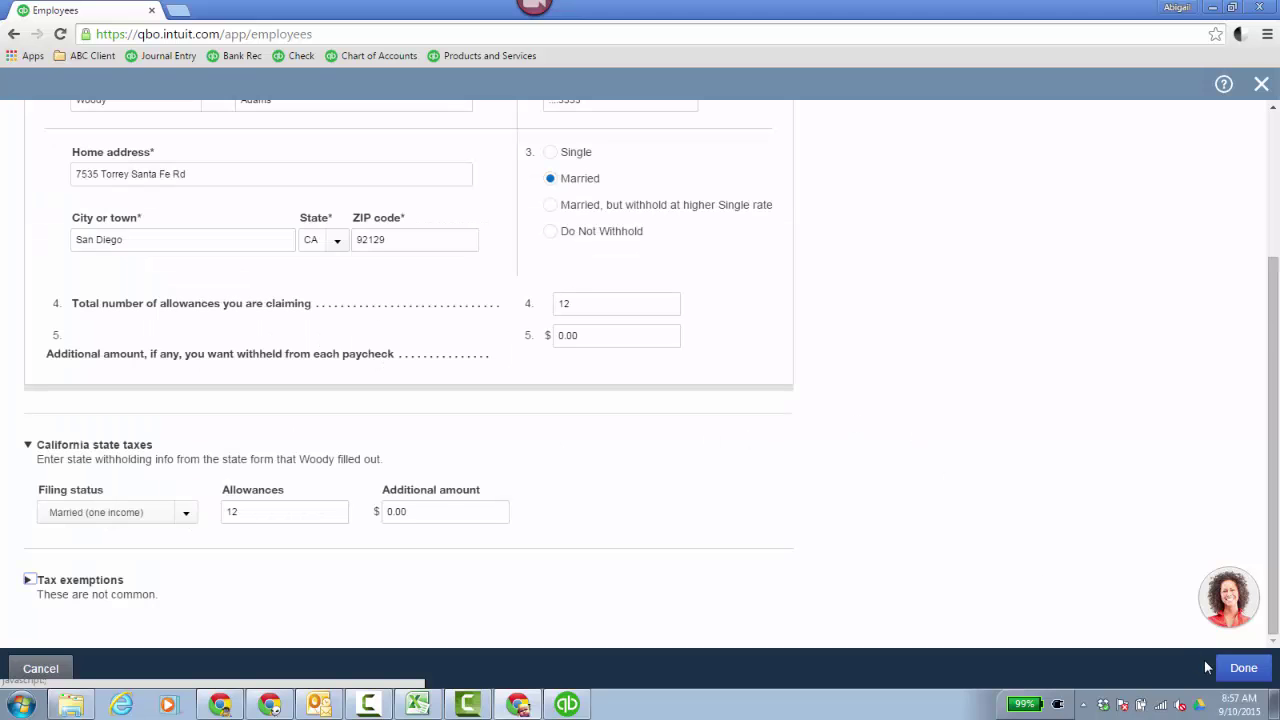
pyautogui.click(1240, 676)
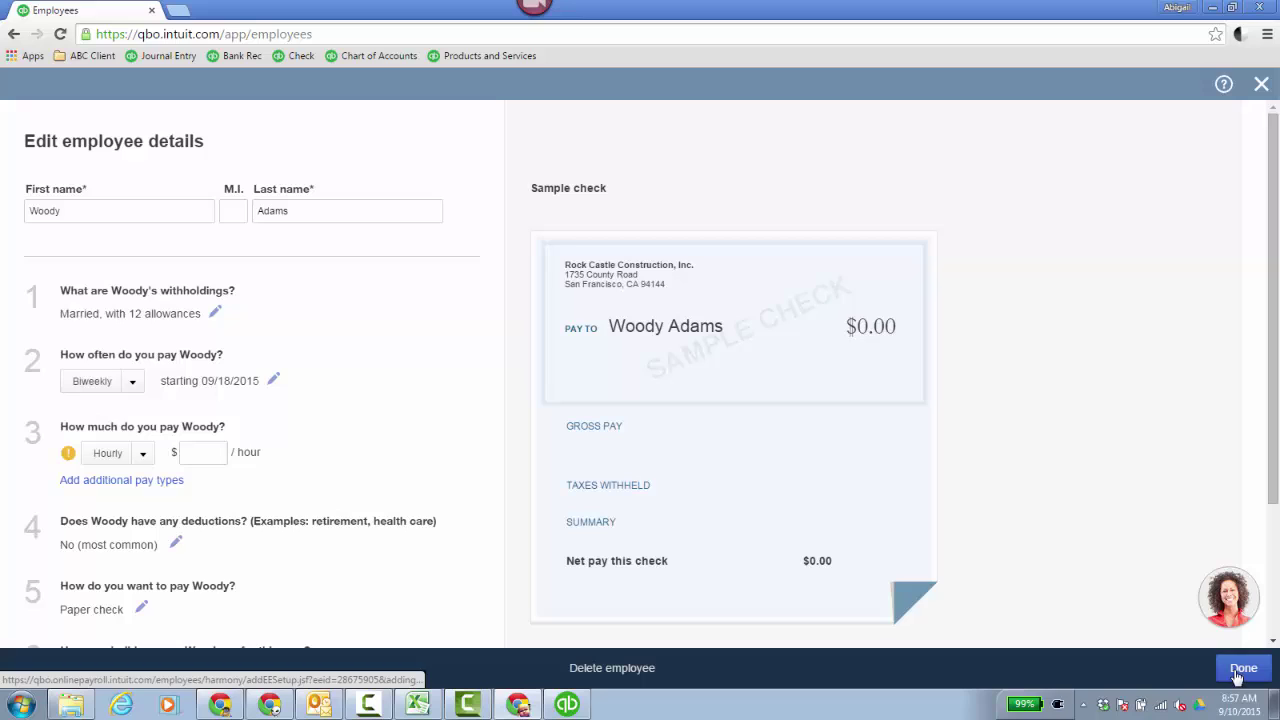
# Examine the new pay schedule form and its pay frequency options for this employee, leaving it without saving
pyautogui.click(134, 382)
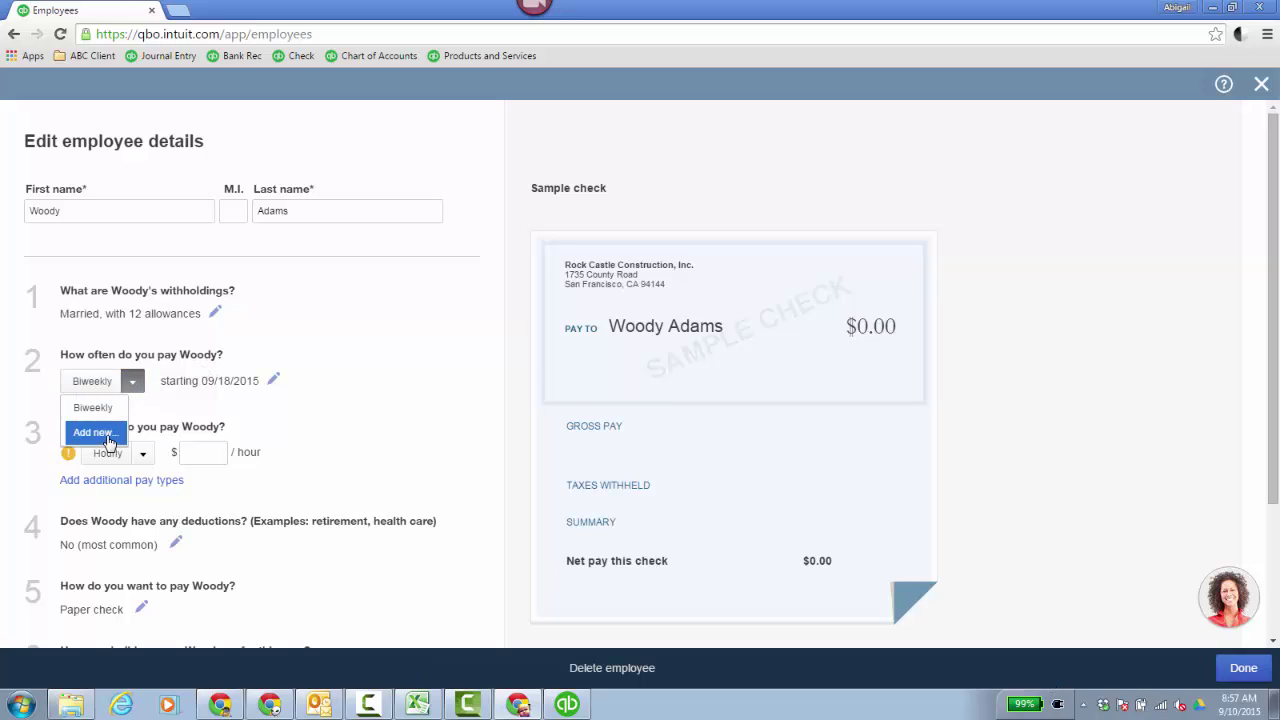
pyautogui.click(111, 440)
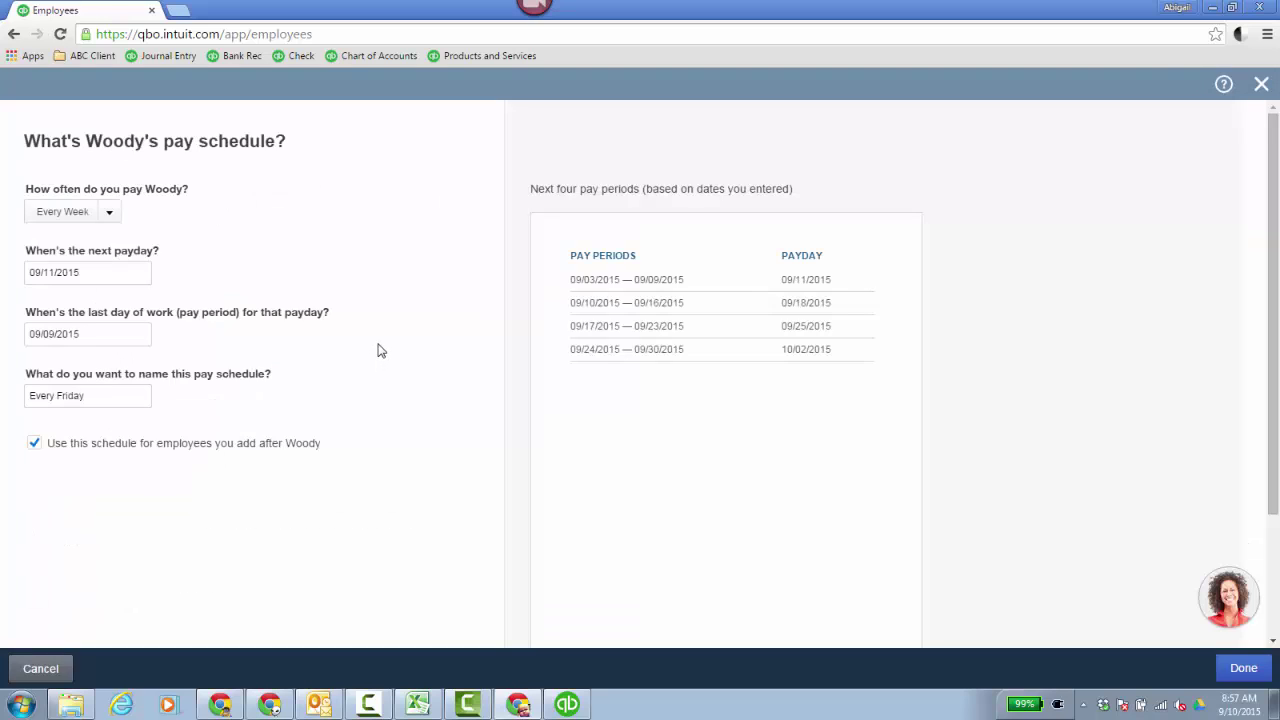
pyautogui.click(108, 213)
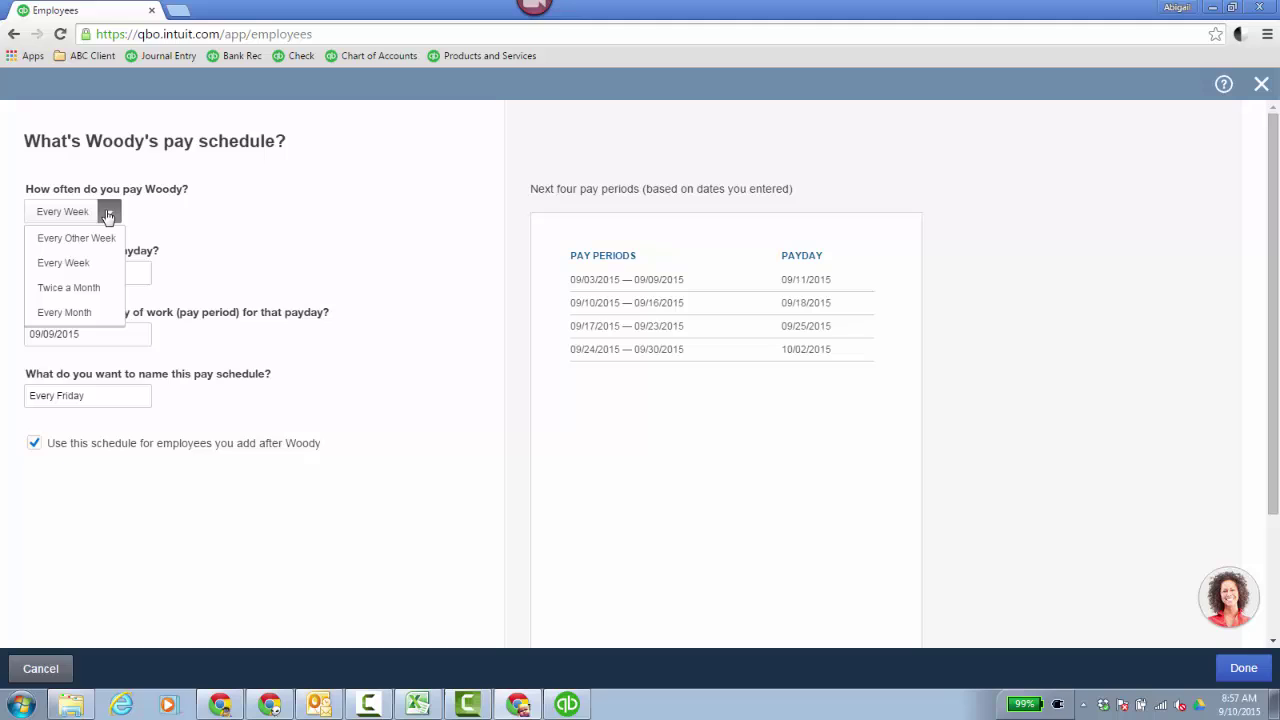
pyautogui.click(412, 279)
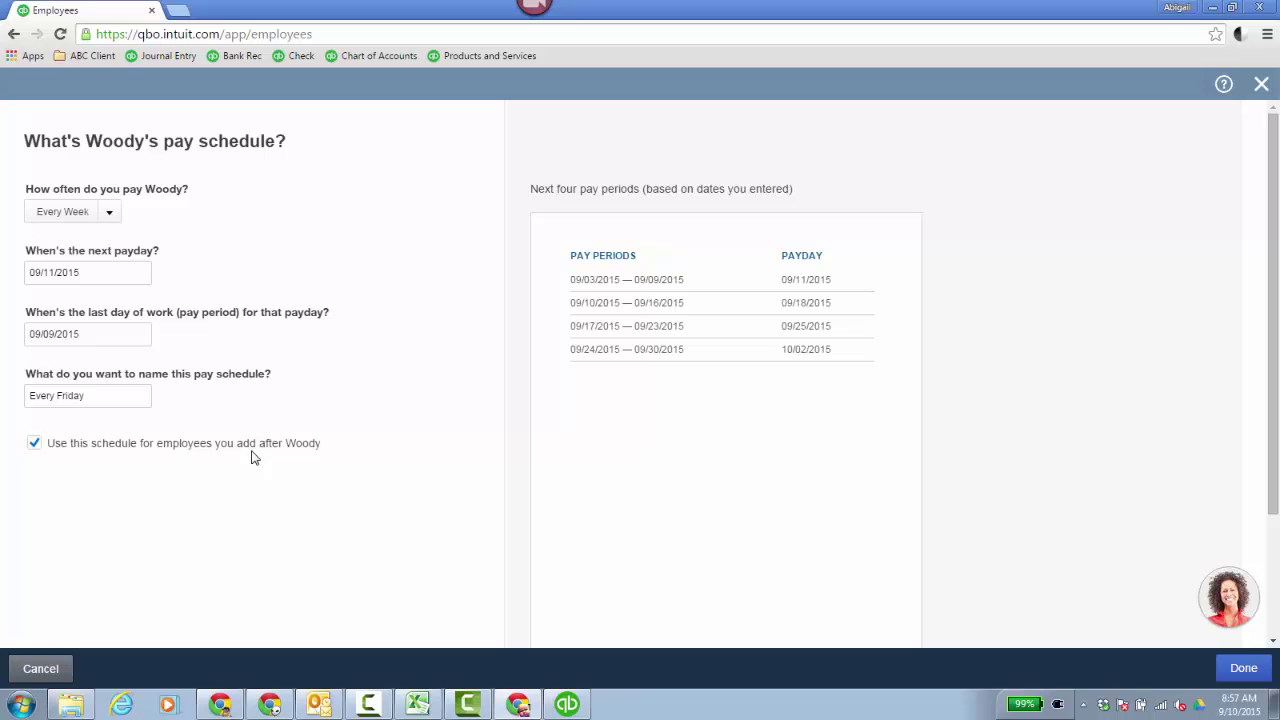
pyautogui.click(58, 672)
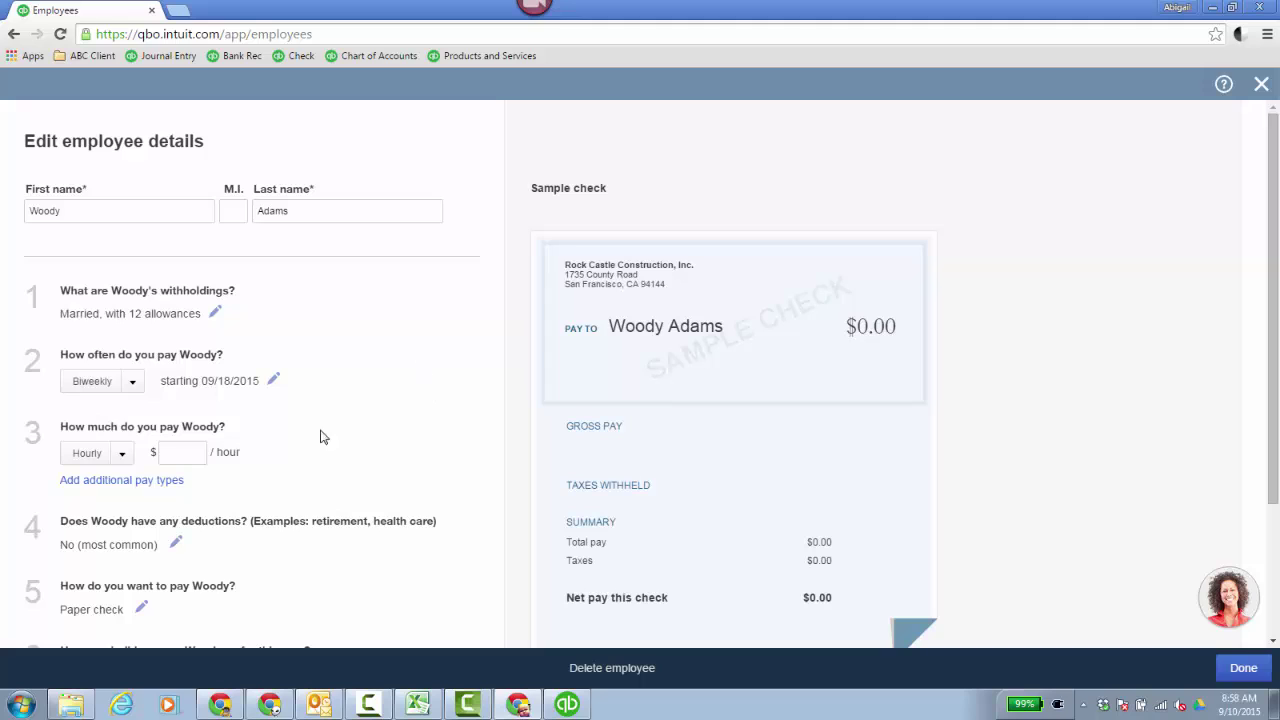
# Set the employee's hourly pay to $25.00 and select Overtime Pay and Sick Pay among the additional pay types
pyautogui.click(186, 452)
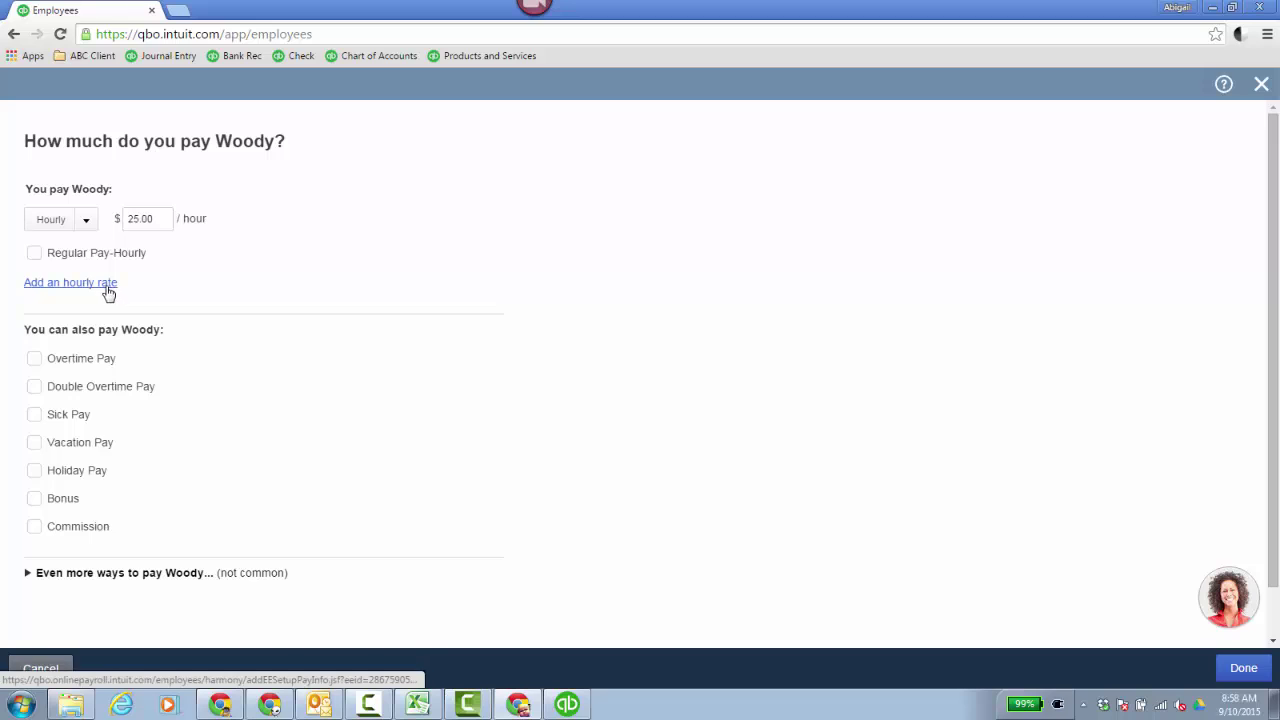
pyautogui.click(34, 362)
pyautogui.click(36, 418)
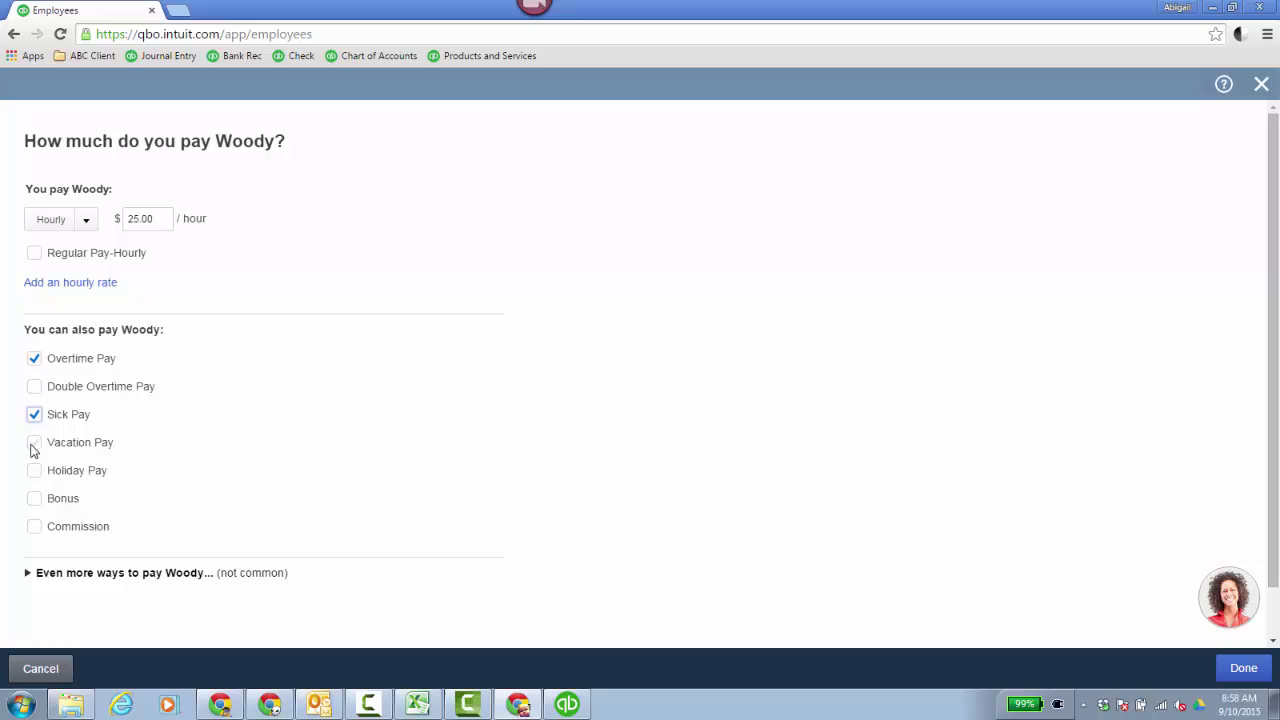
# Examine the sick pay policy choices and the new vacation policy's accrual options, leaving Sick Pay and Vacation Pay unselected
pyautogui.click(140, 440)
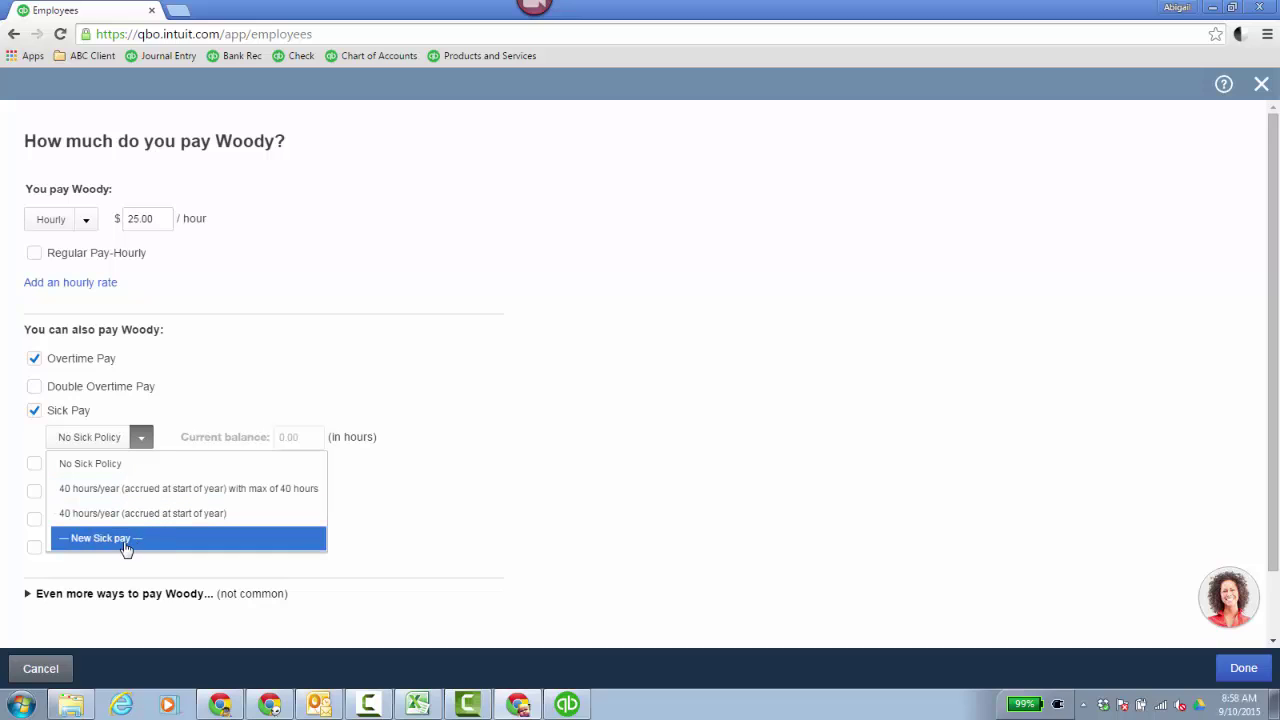
pyautogui.click(35, 411)
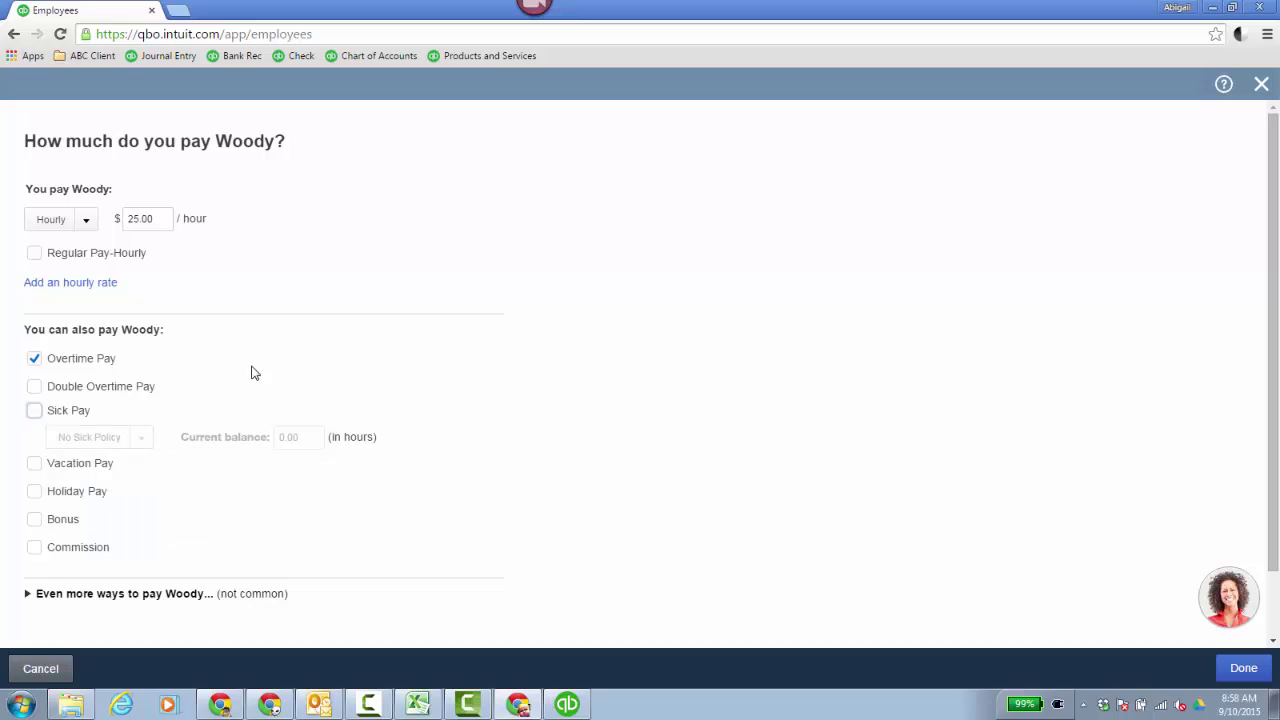
pyautogui.click(34, 463)
pyautogui.click(155, 489)
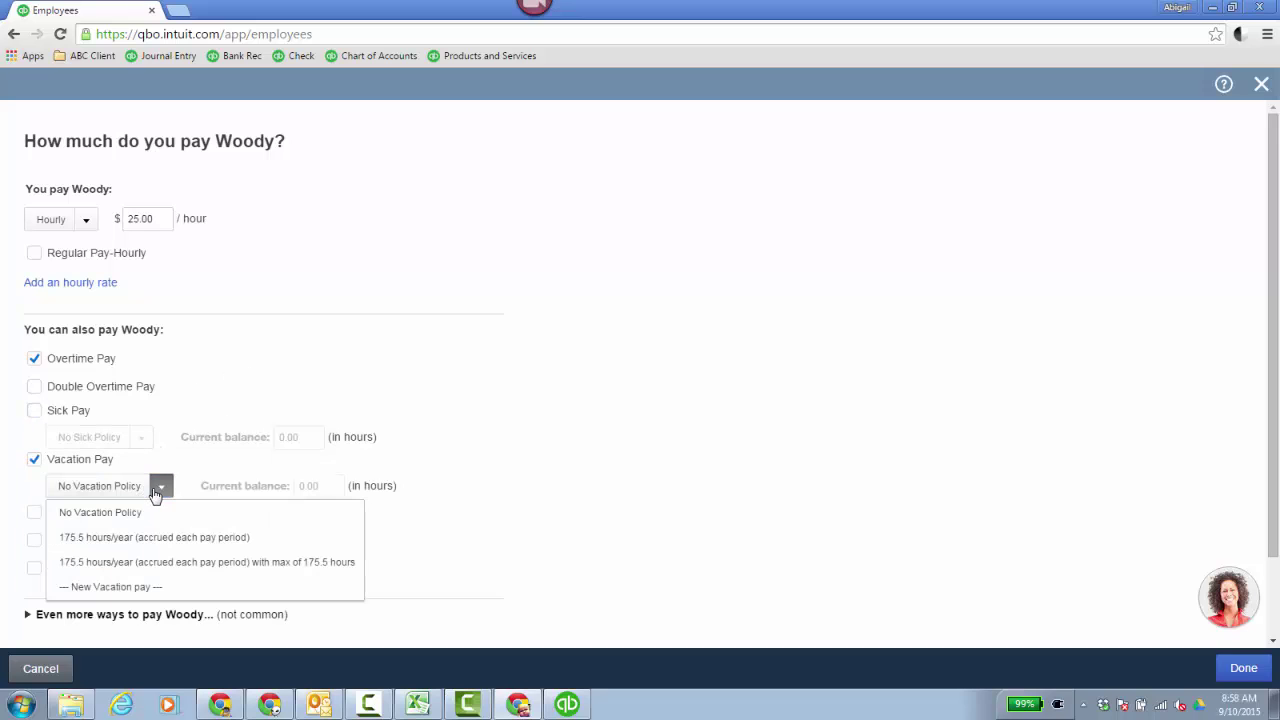
pyautogui.click(137, 593)
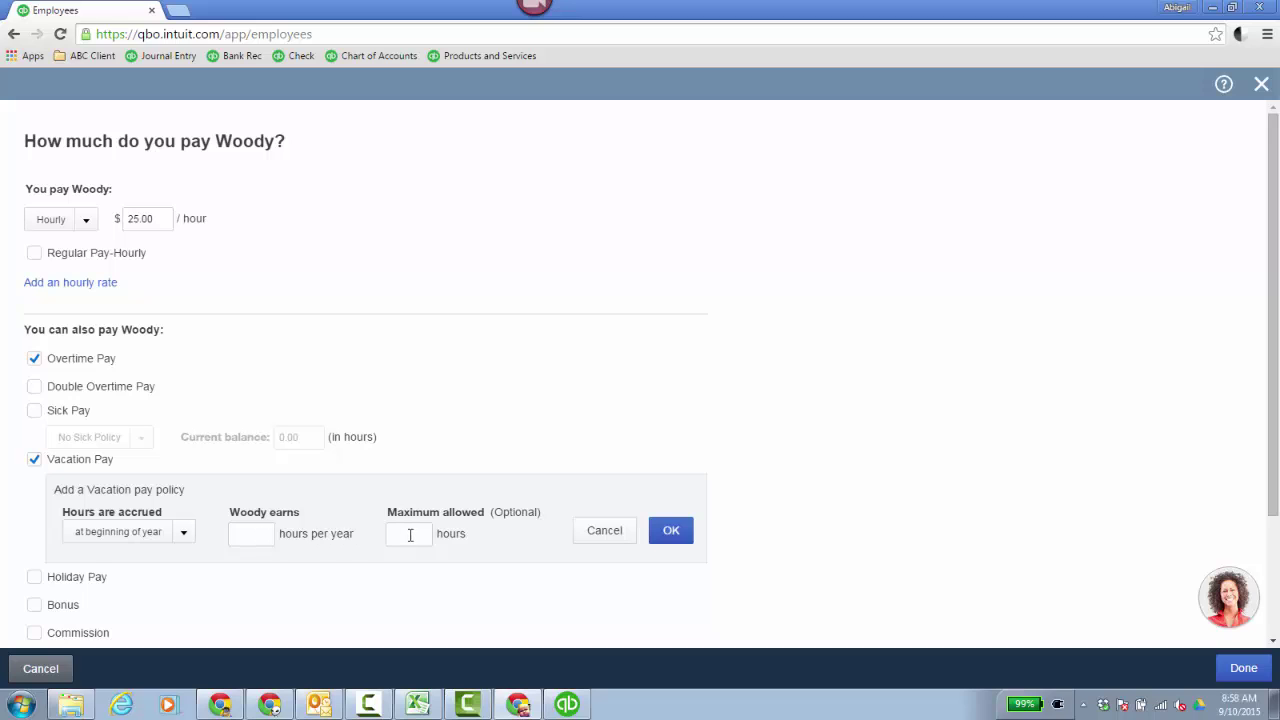
pyautogui.click(183, 533)
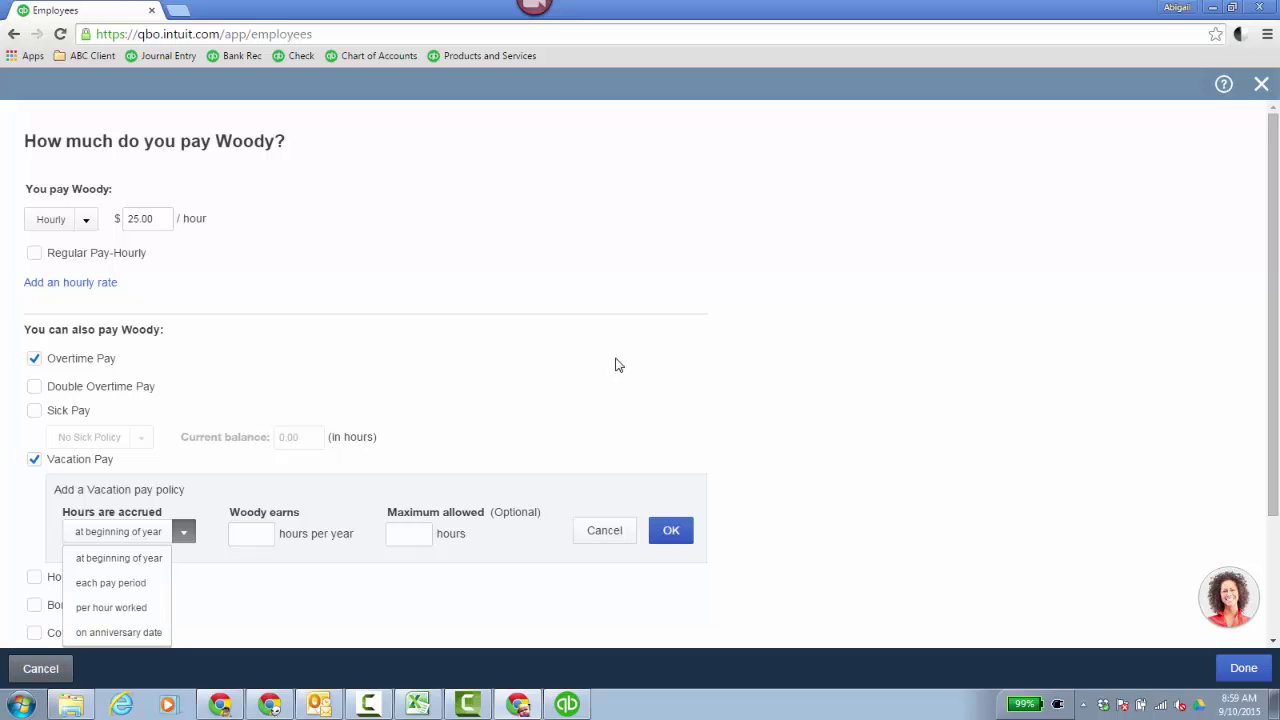
pyautogui.click(604, 531)
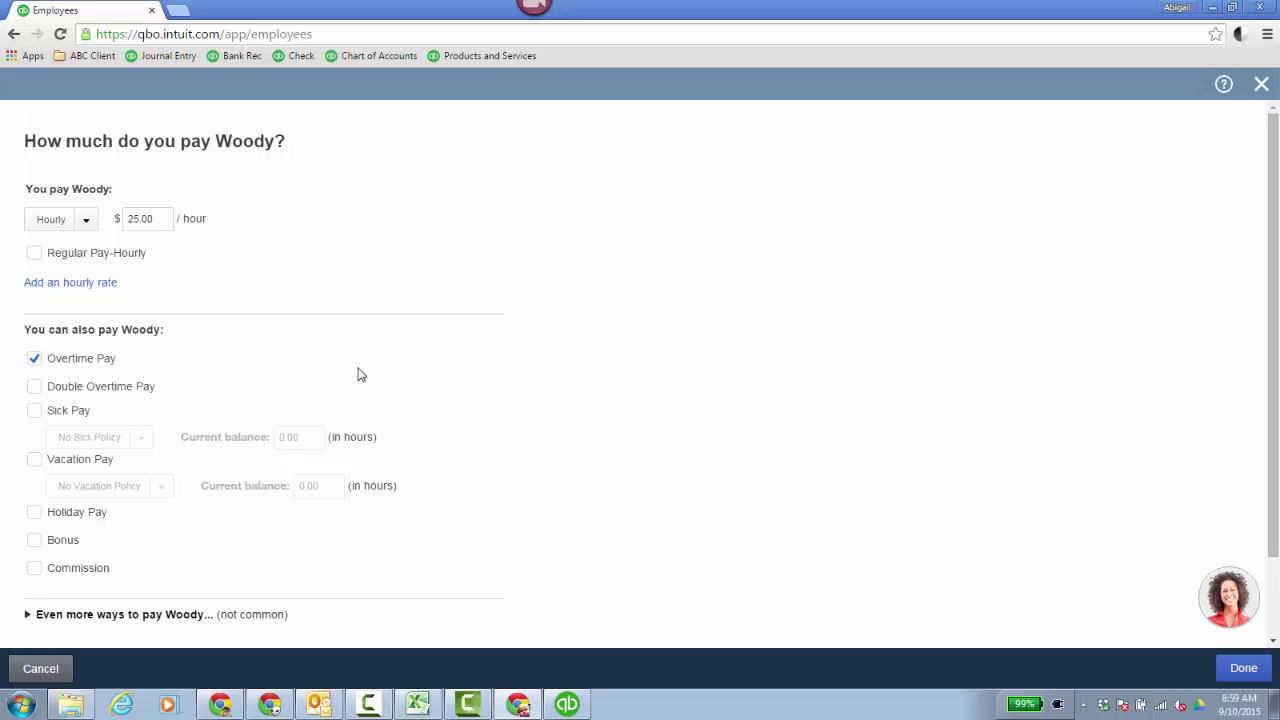
# Examine the less common ways to pay this employee and leave the additional pay types without saving
pyautogui.click(26, 617)
pyautogui.moveTo(1275, 311); pyautogui.dragTo(1277, 498)
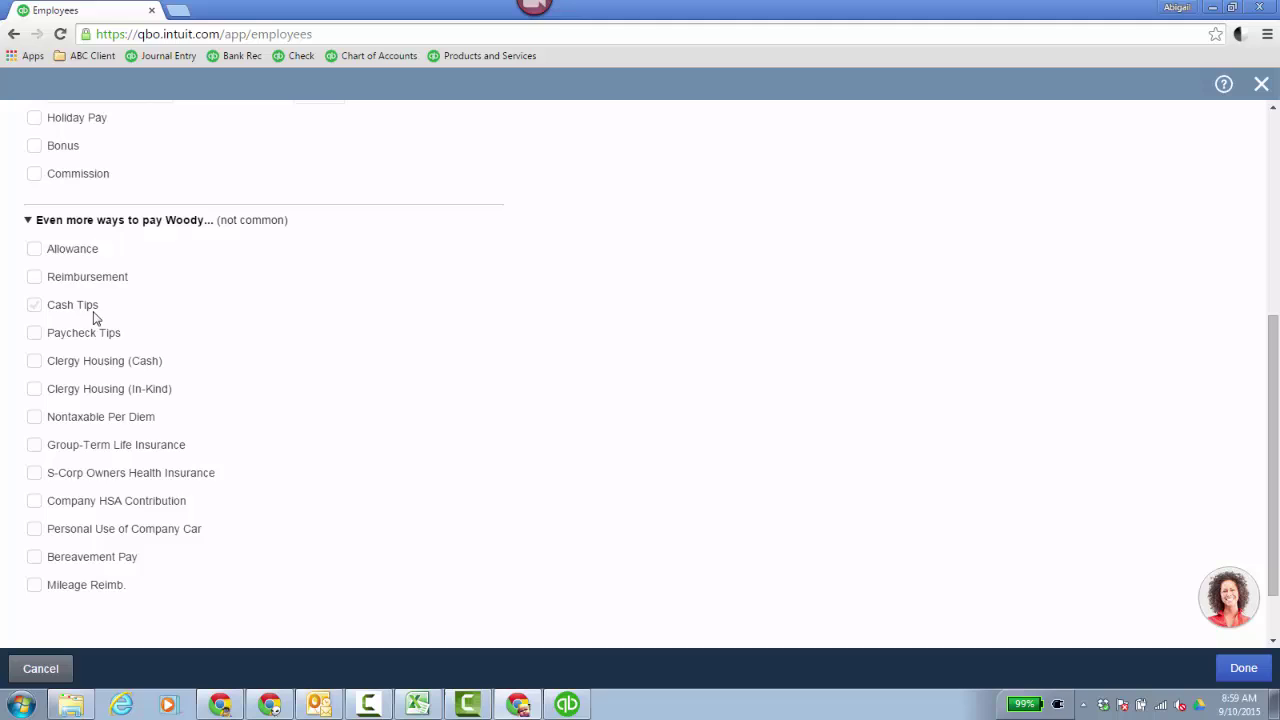
pyautogui.click(88, 336)
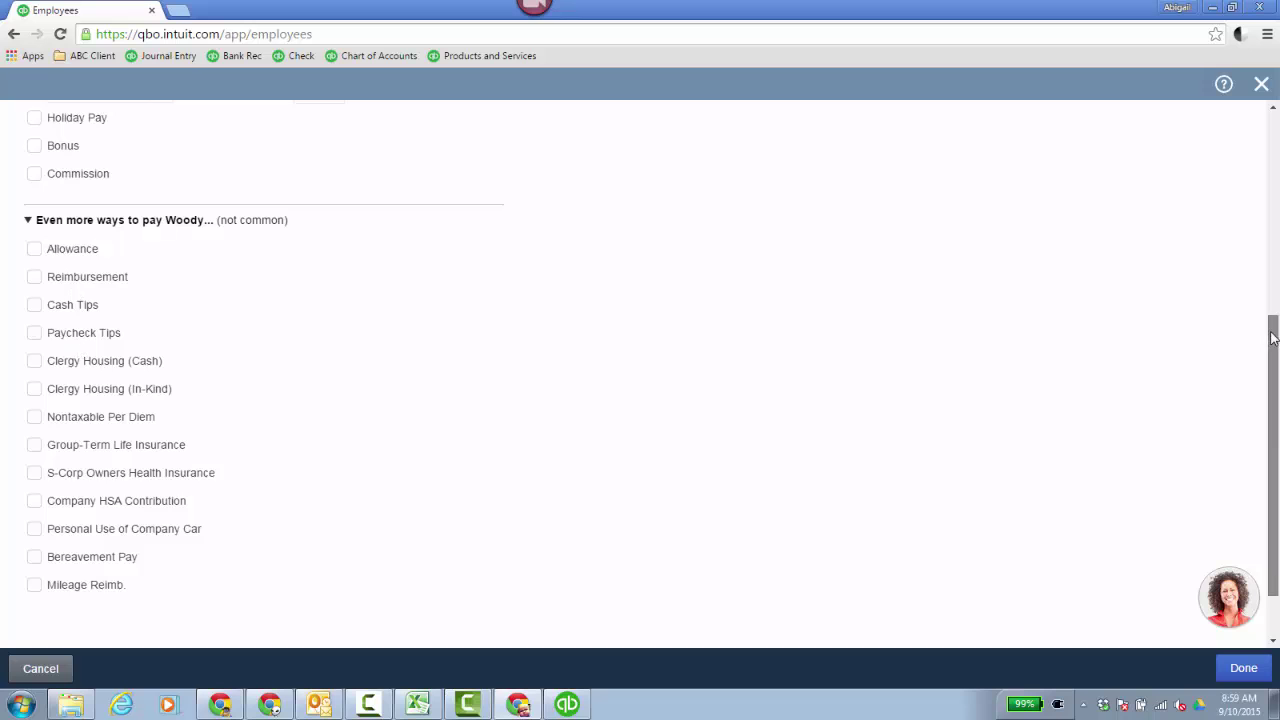
pyautogui.moveTo(1271, 329); pyautogui.dragTo(1271, 125)
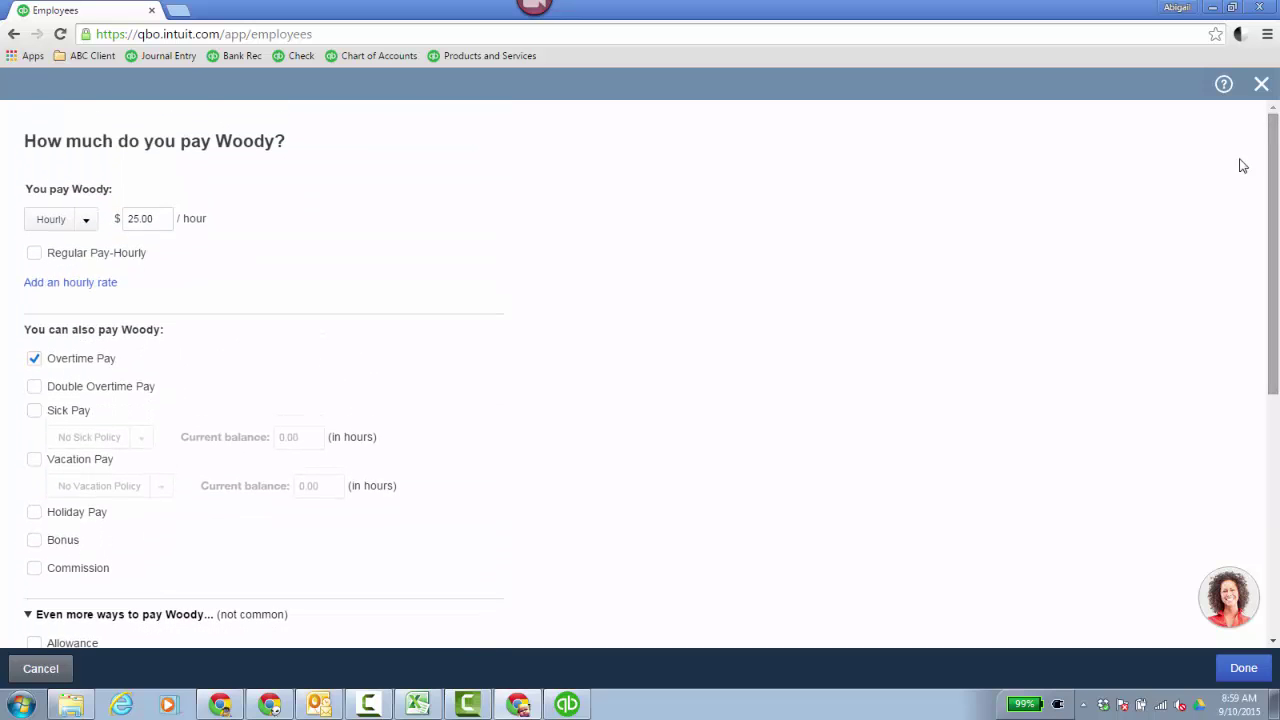
pyautogui.click(42, 669)
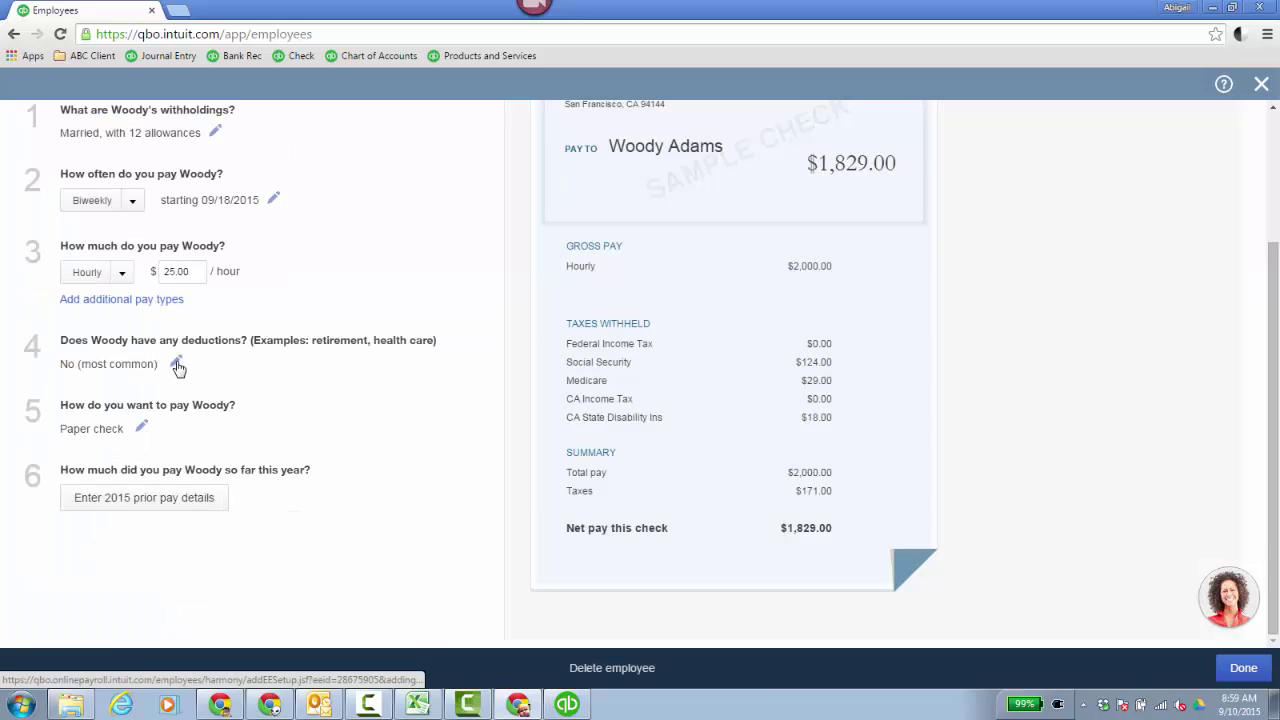
# Start a deduction/contribution for the employee and choose Health Insurance - Medical
pyautogui.click(177, 366)
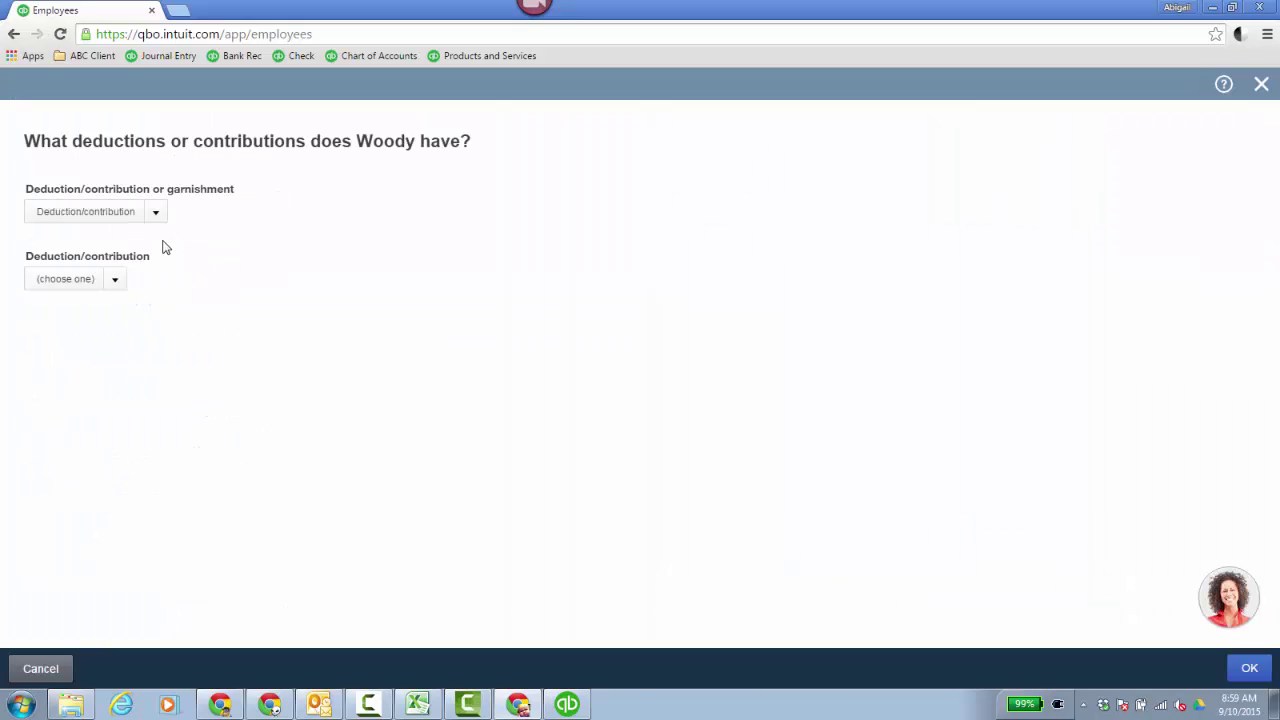
pyautogui.click(156, 215)
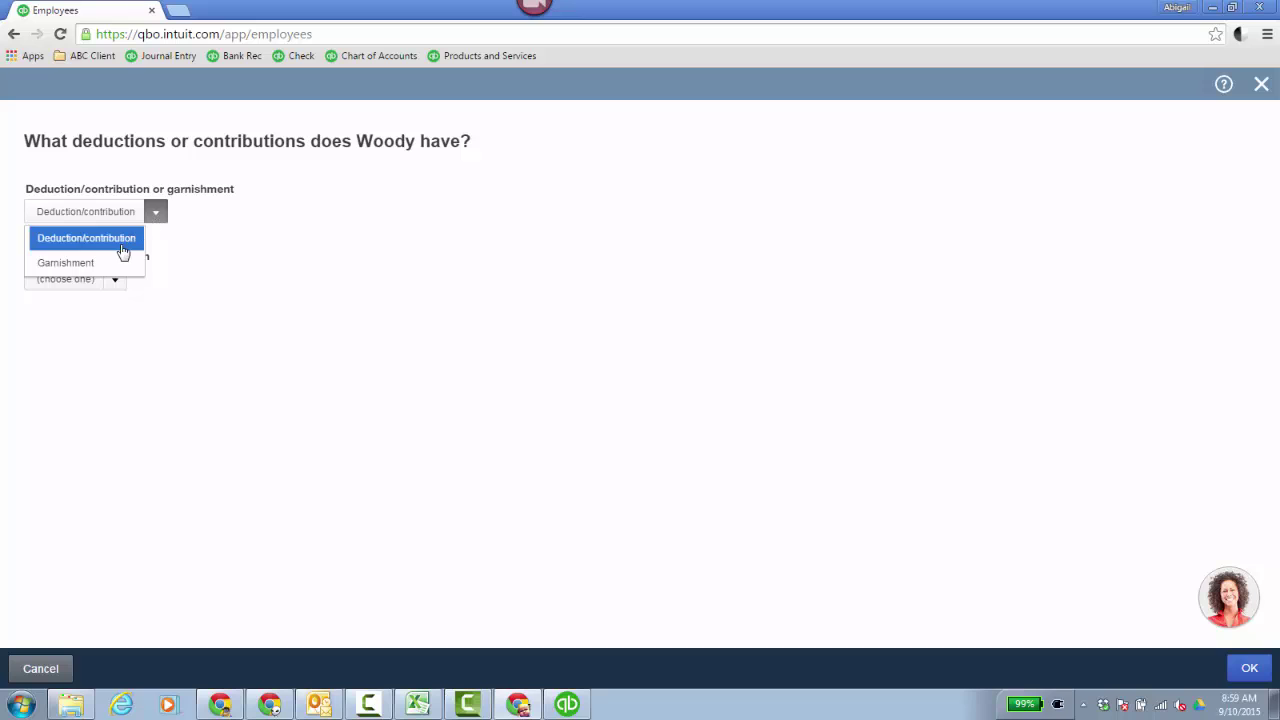
pyautogui.click(121, 246)
pyautogui.click(116, 285)
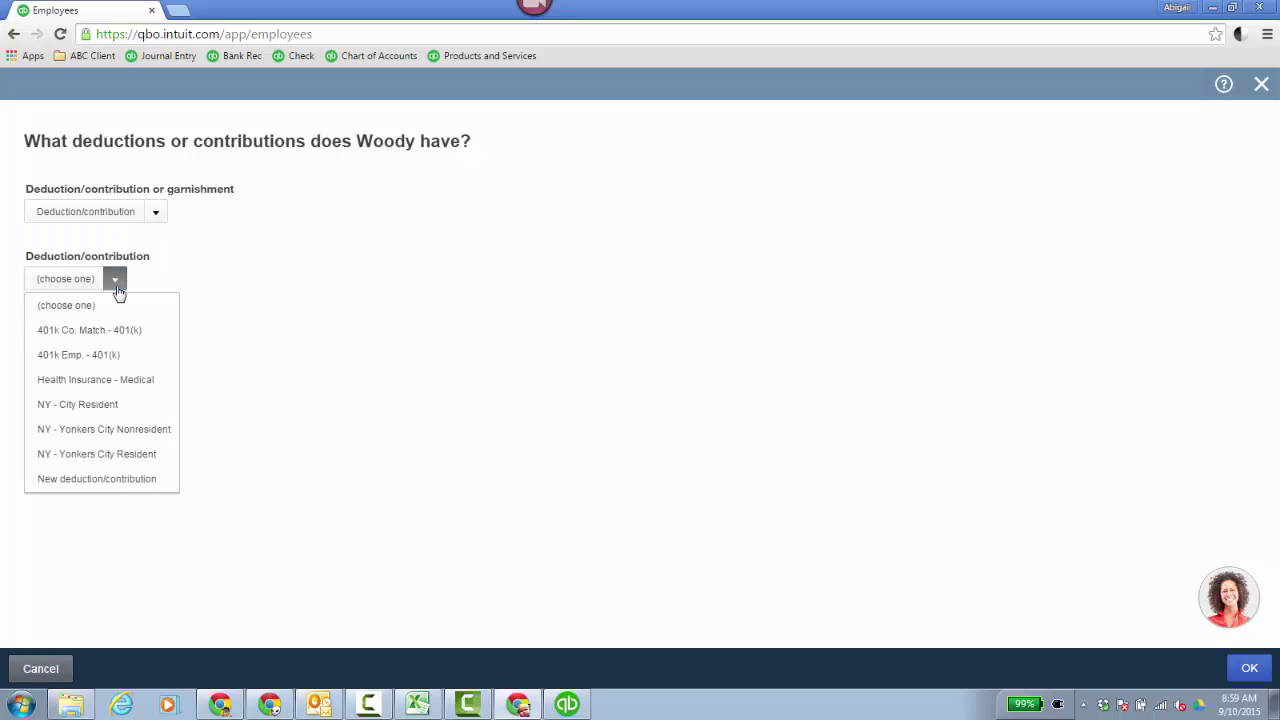
pyautogui.click(105, 384)
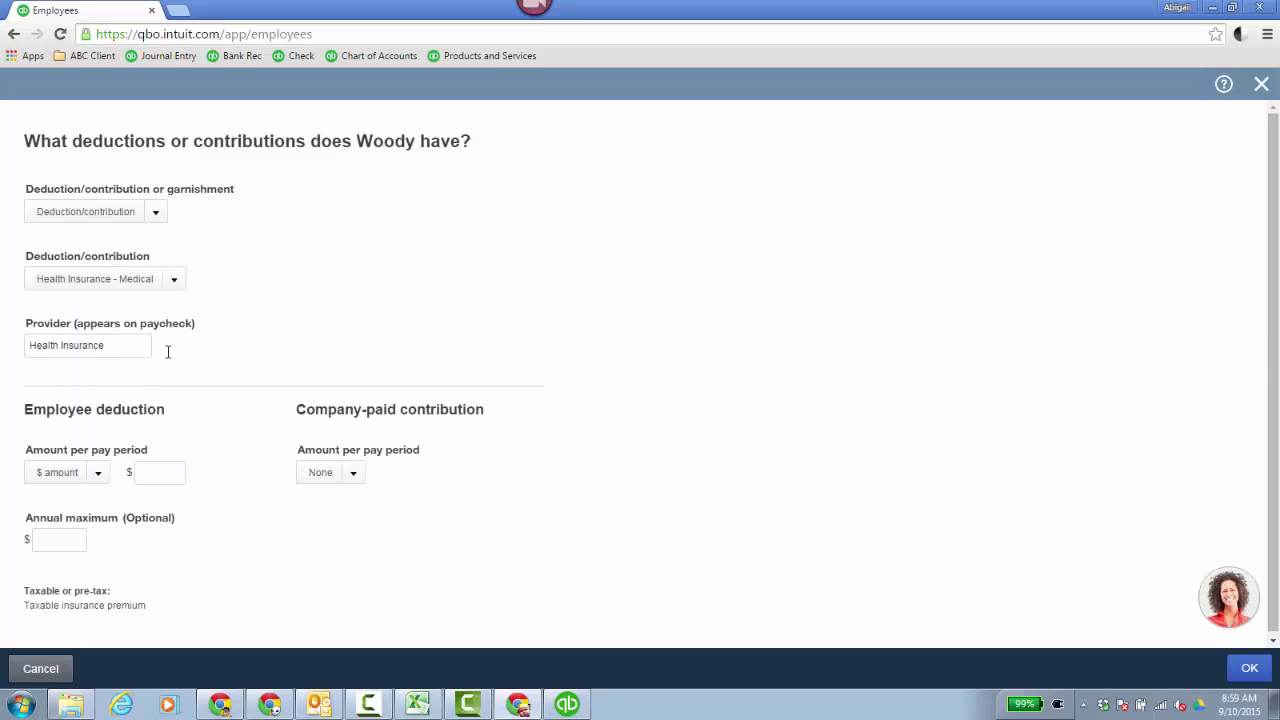
# Review the company-paid contribution options, set the employee's health insurance deduction to $100 per pay period, and save it
pyautogui.click(179, 474)
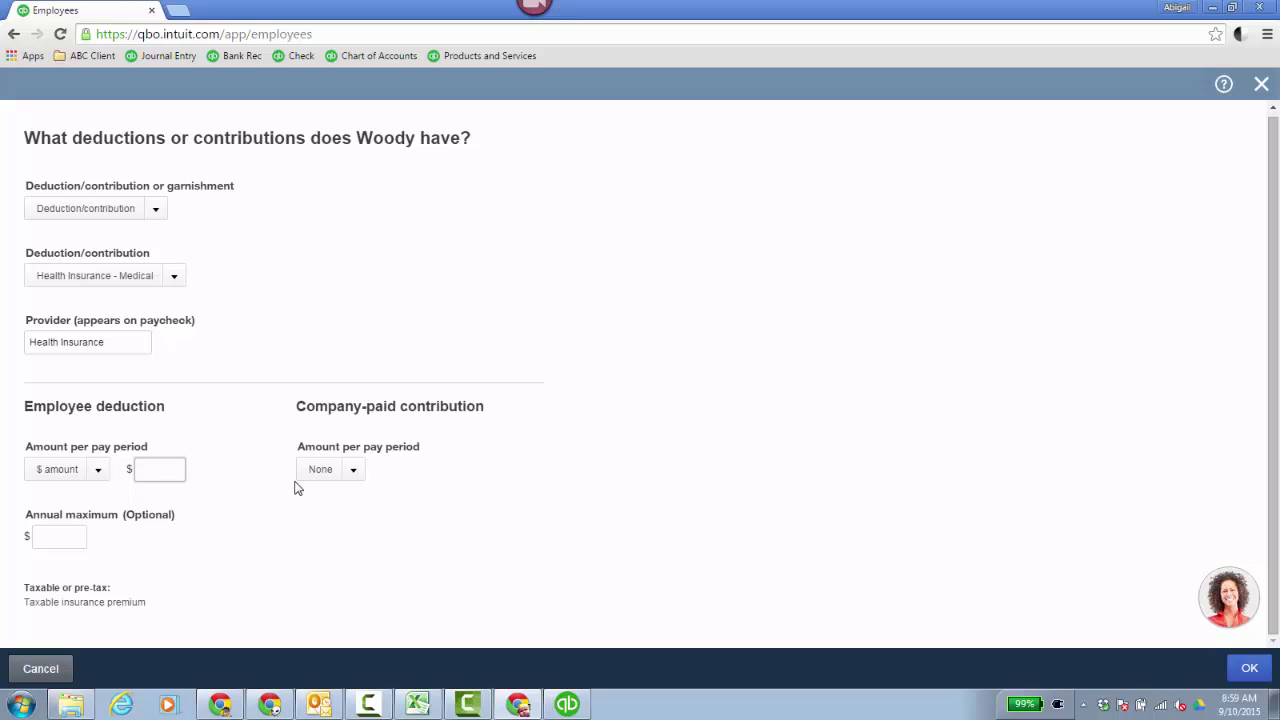
pyautogui.click(353, 475)
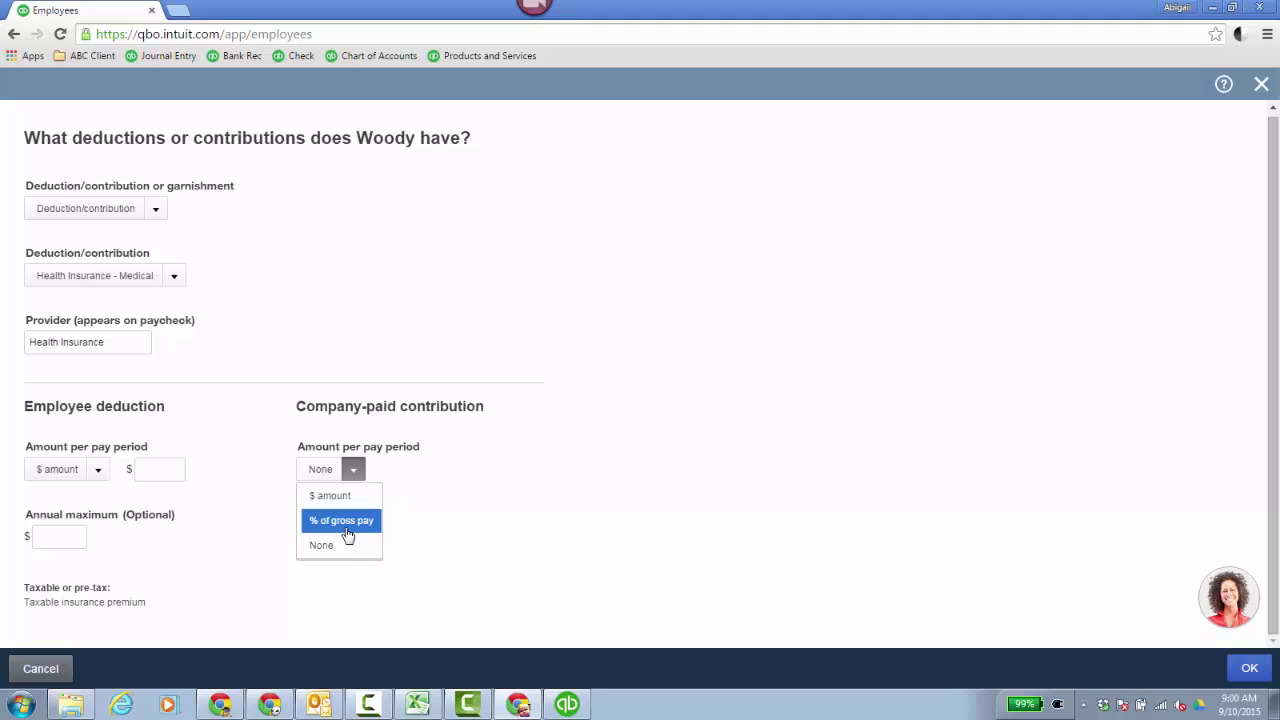
pyautogui.click(586, 497)
pyautogui.click(67, 540)
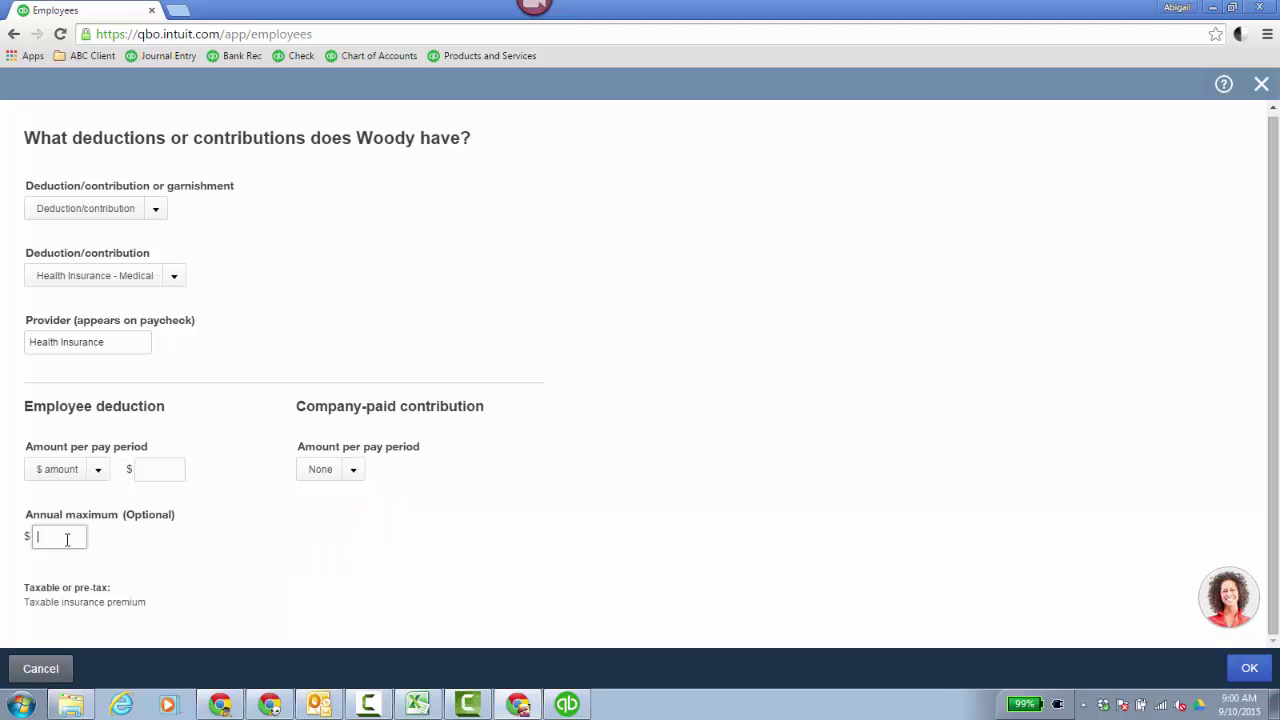
pyautogui.click(158, 473)
pyautogui.click(1250, 668)
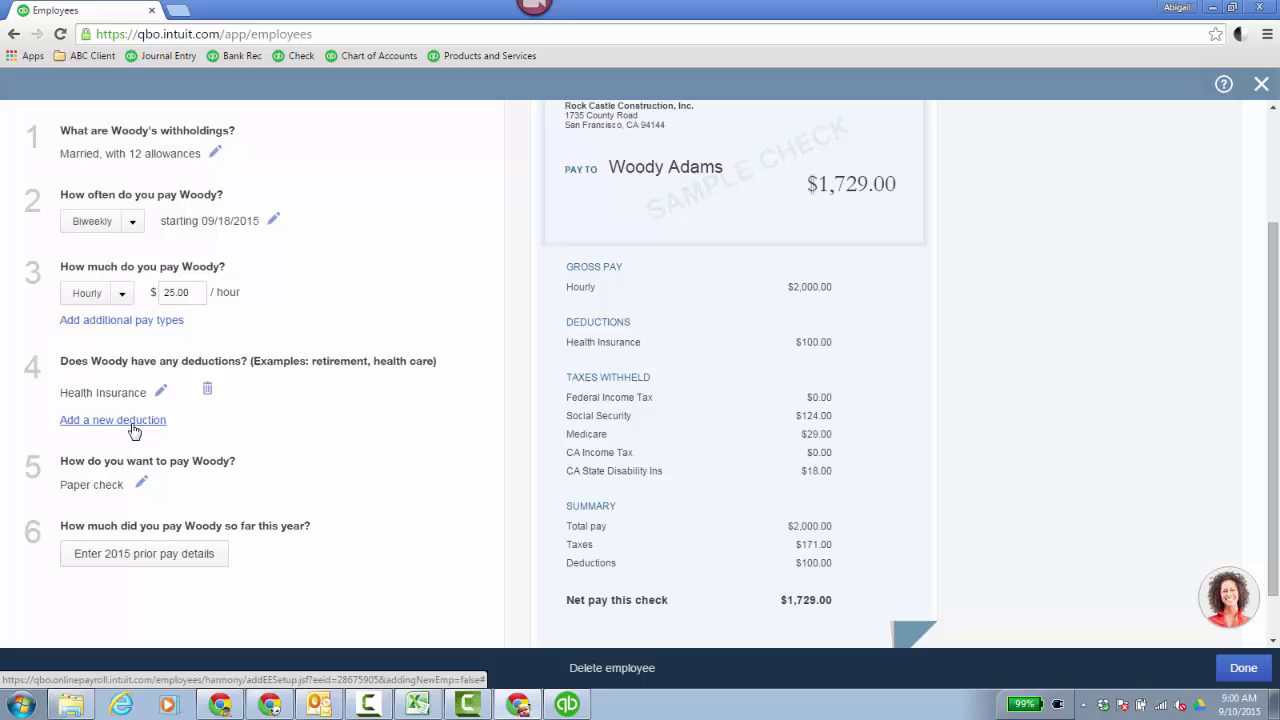
# Examine the new deduction/contribution form and its deduction types, including Other deductions, without adding another deduction
pyautogui.click(133, 421)
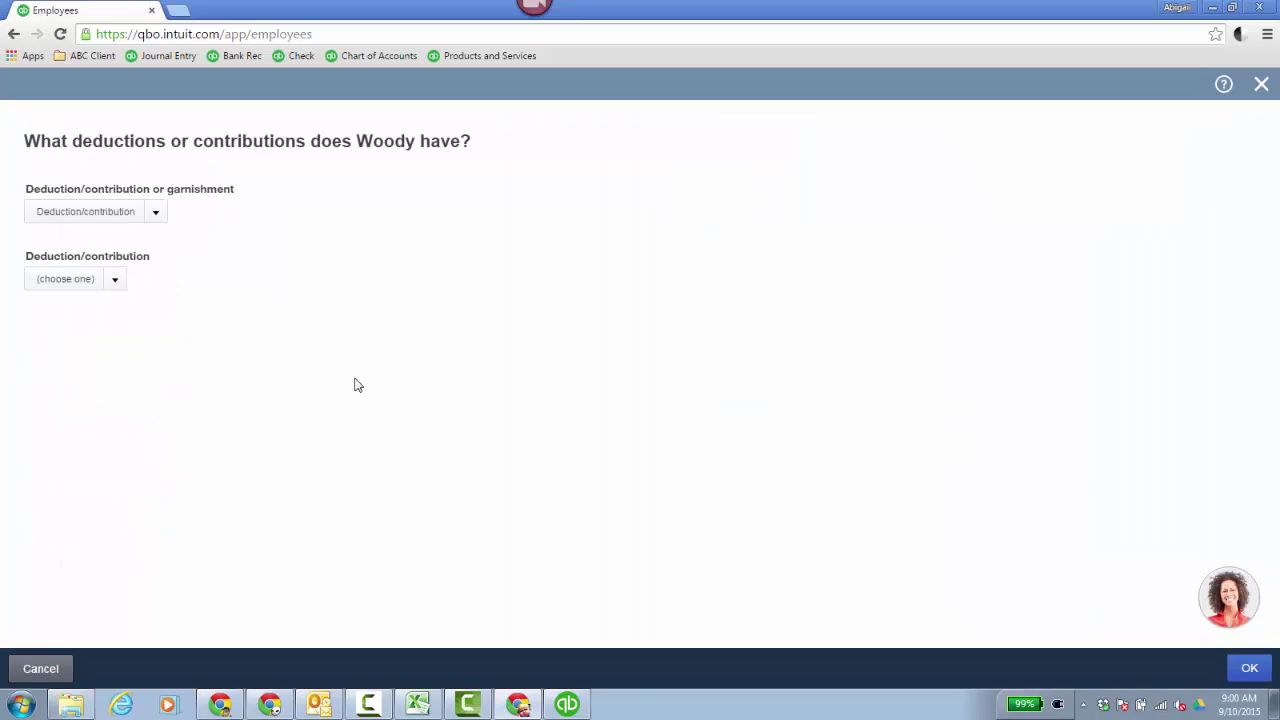
pyautogui.click(116, 282)
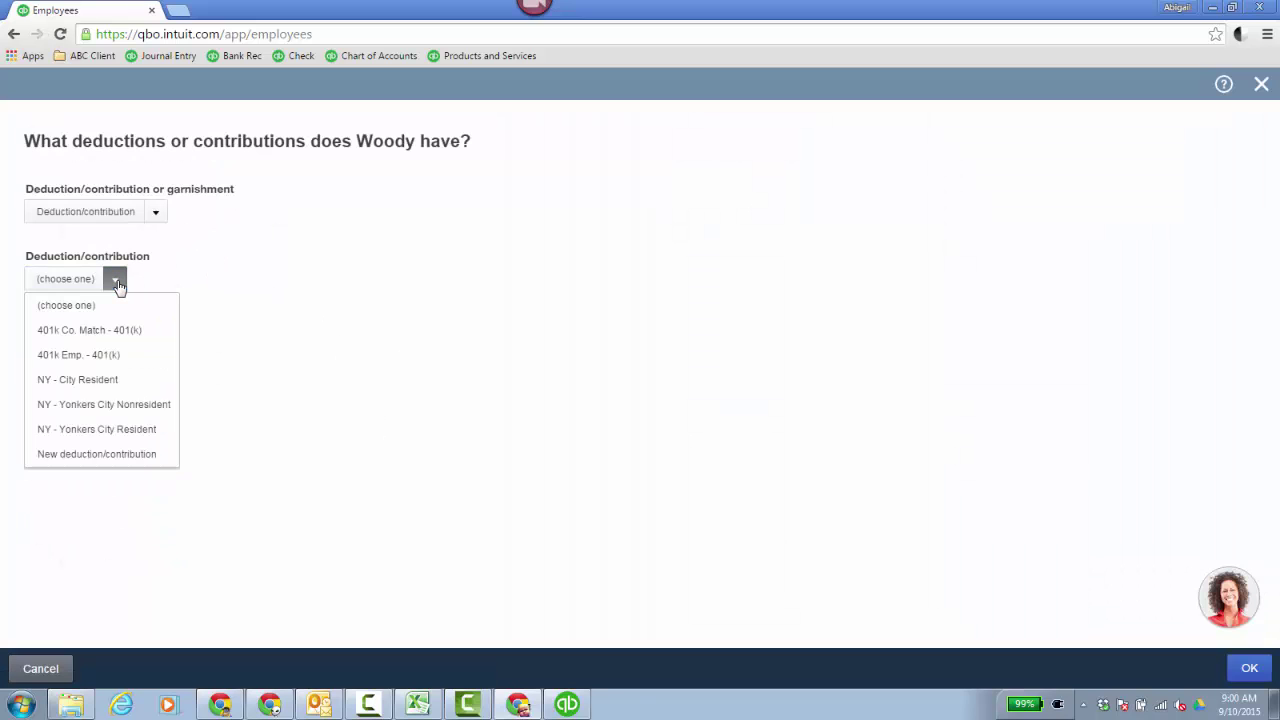
pyautogui.click(103, 455)
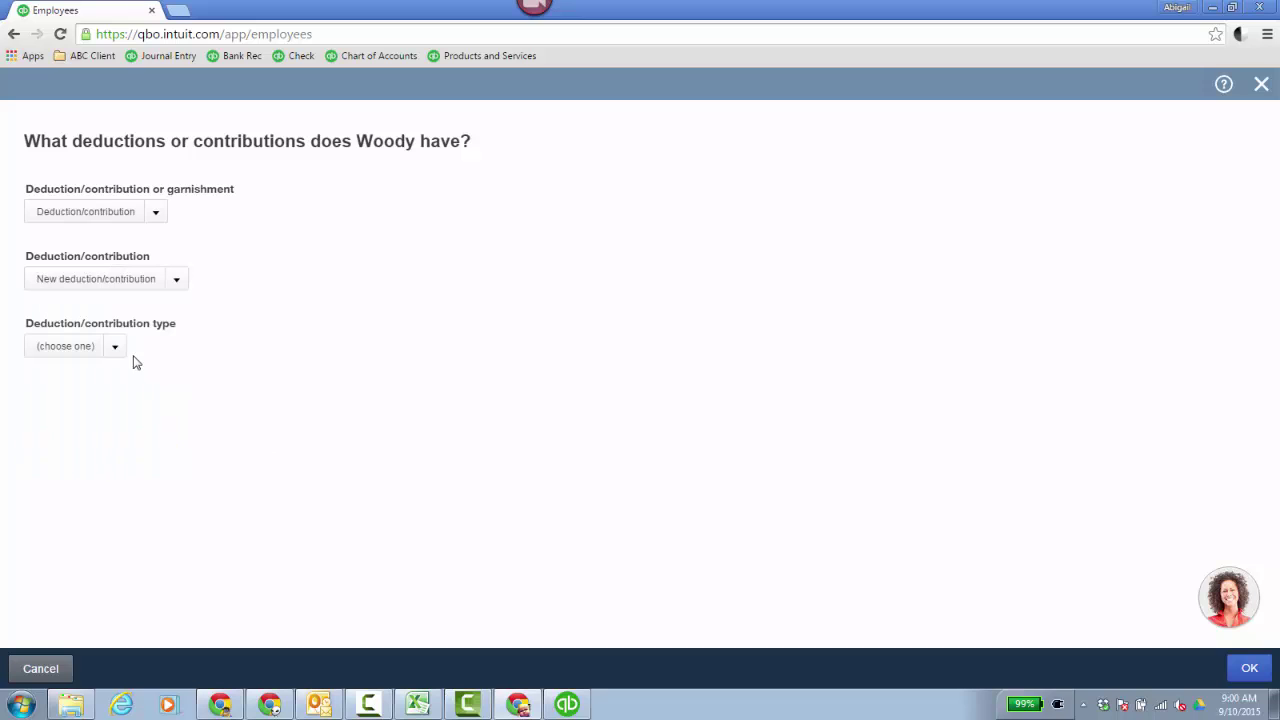
pyautogui.click(116, 347)
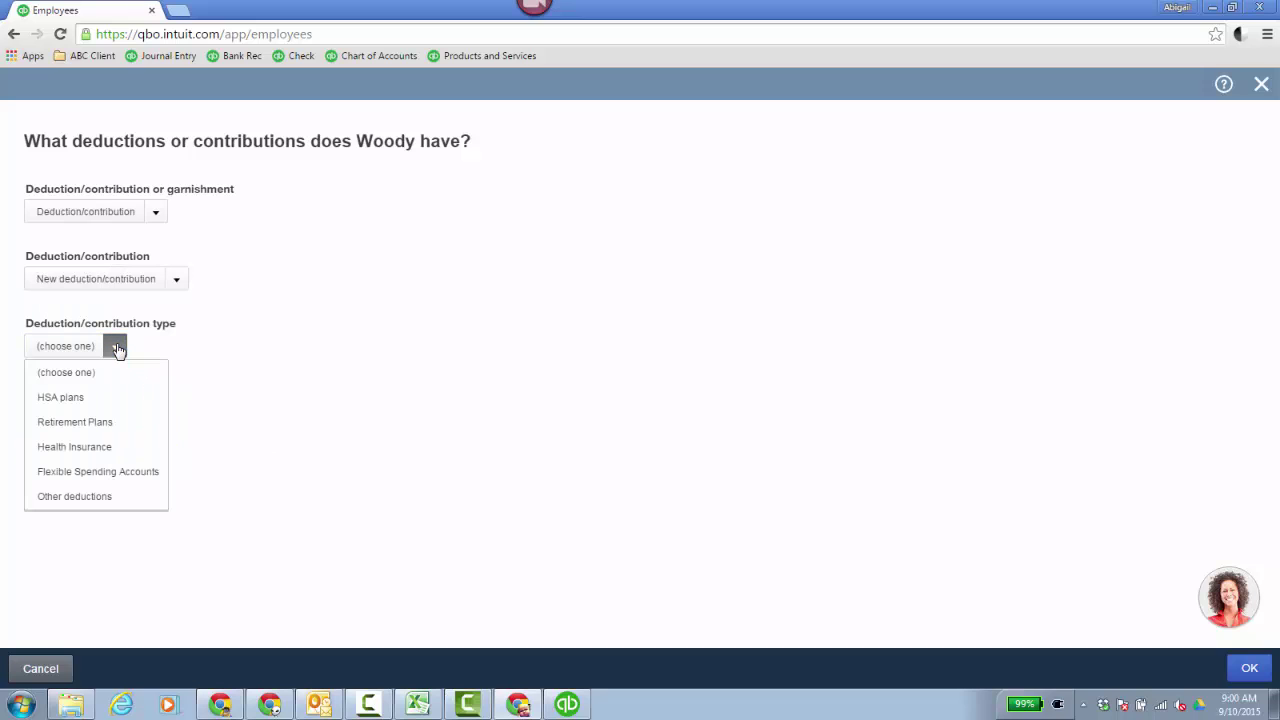
pyautogui.click(89, 500)
pyautogui.click(118, 420)
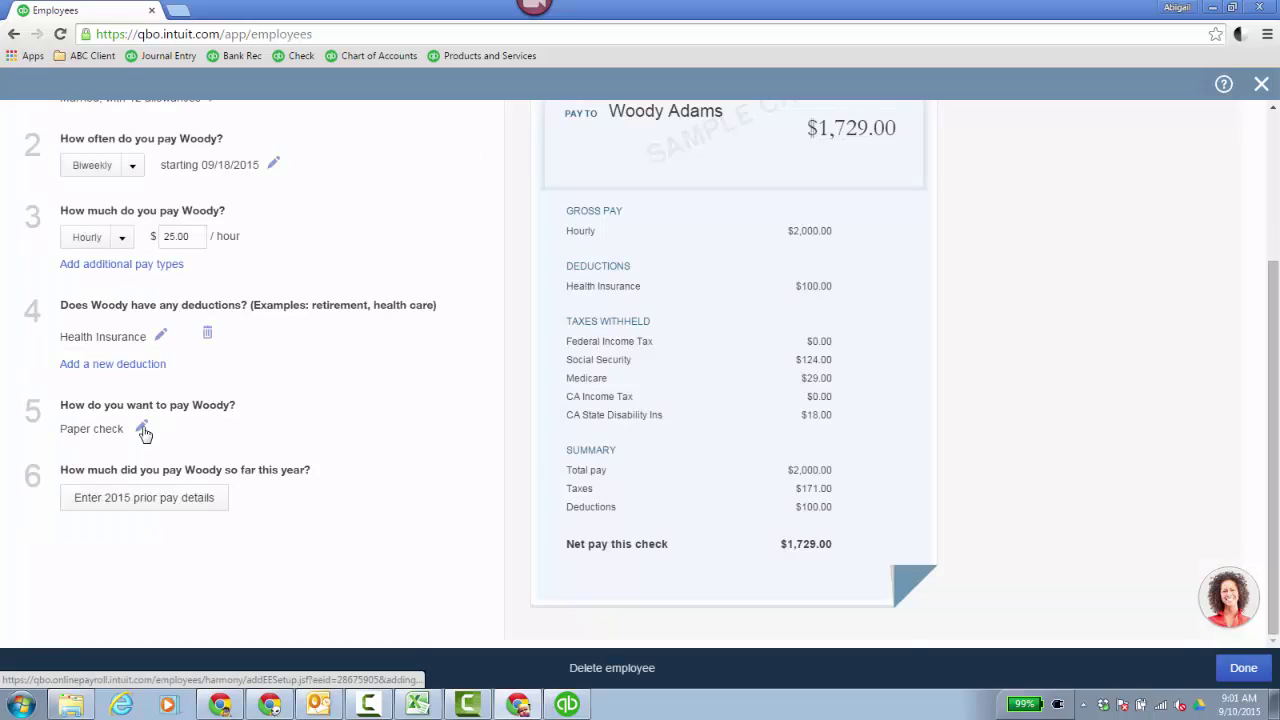
# Examine the employee's payment methods and the bank details required for direct deposit, leaving without saving
pyautogui.click(143, 430)
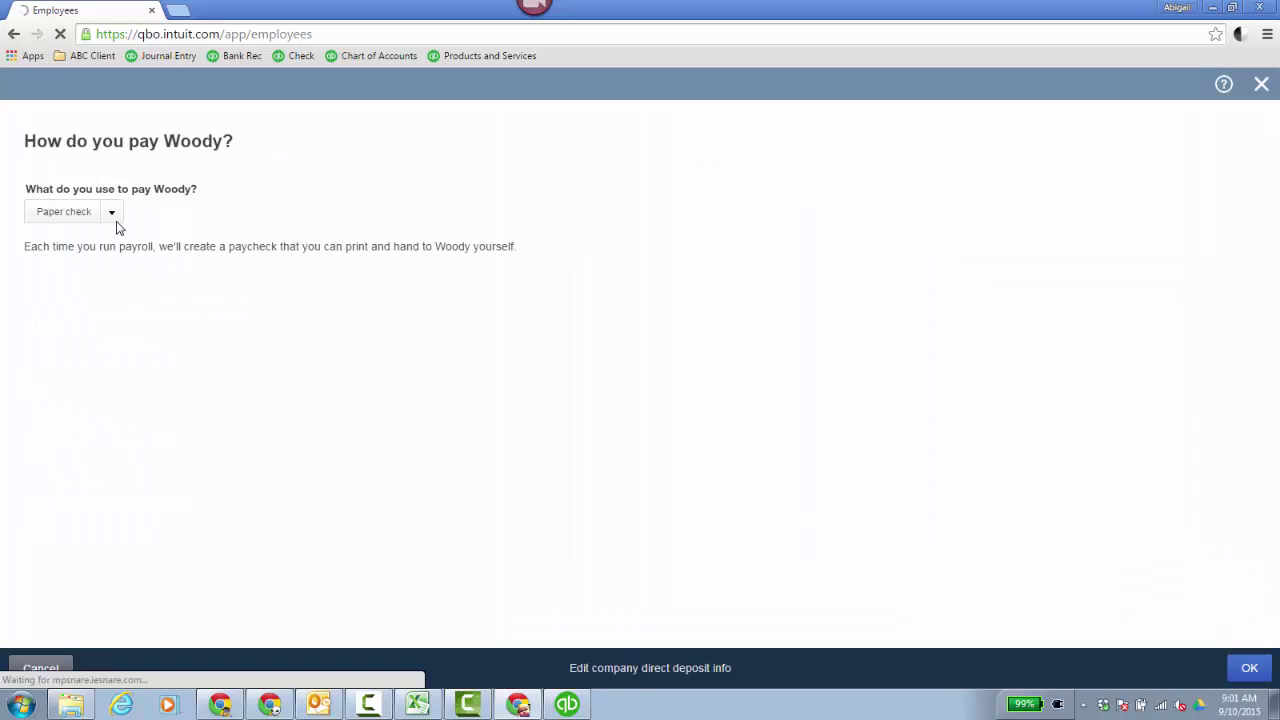
pyautogui.click(111, 213)
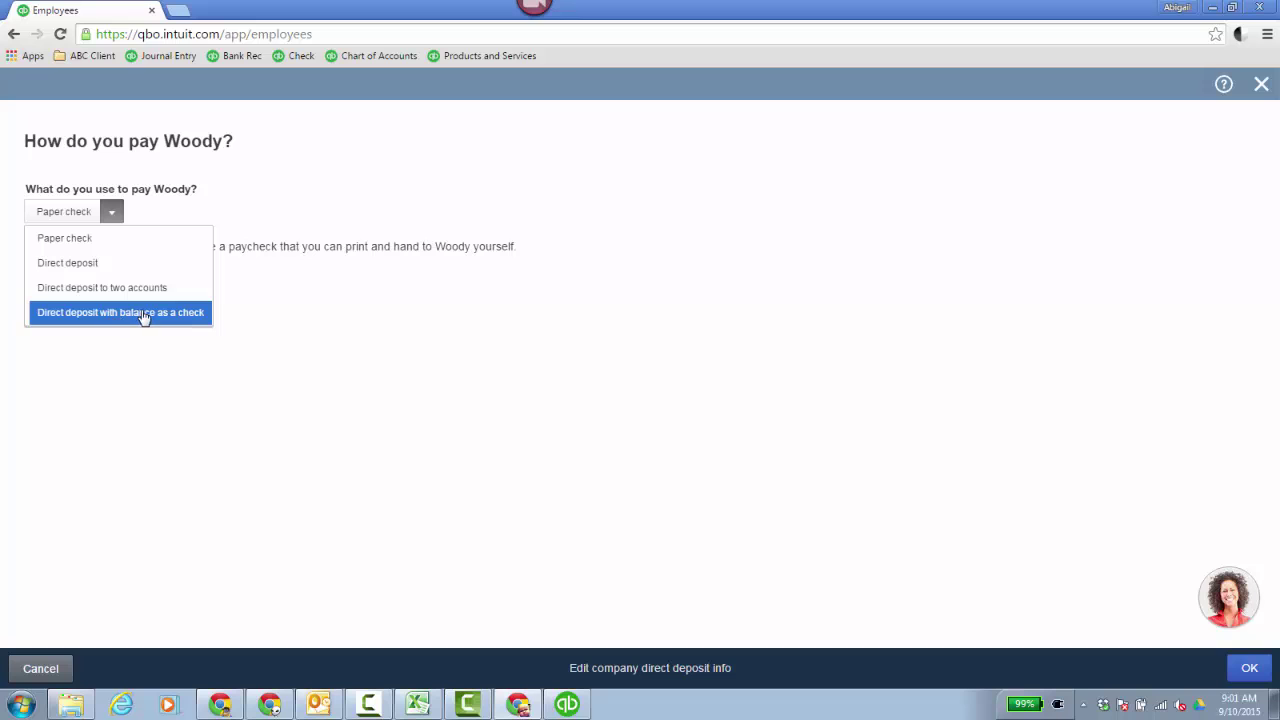
pyautogui.click(97, 265)
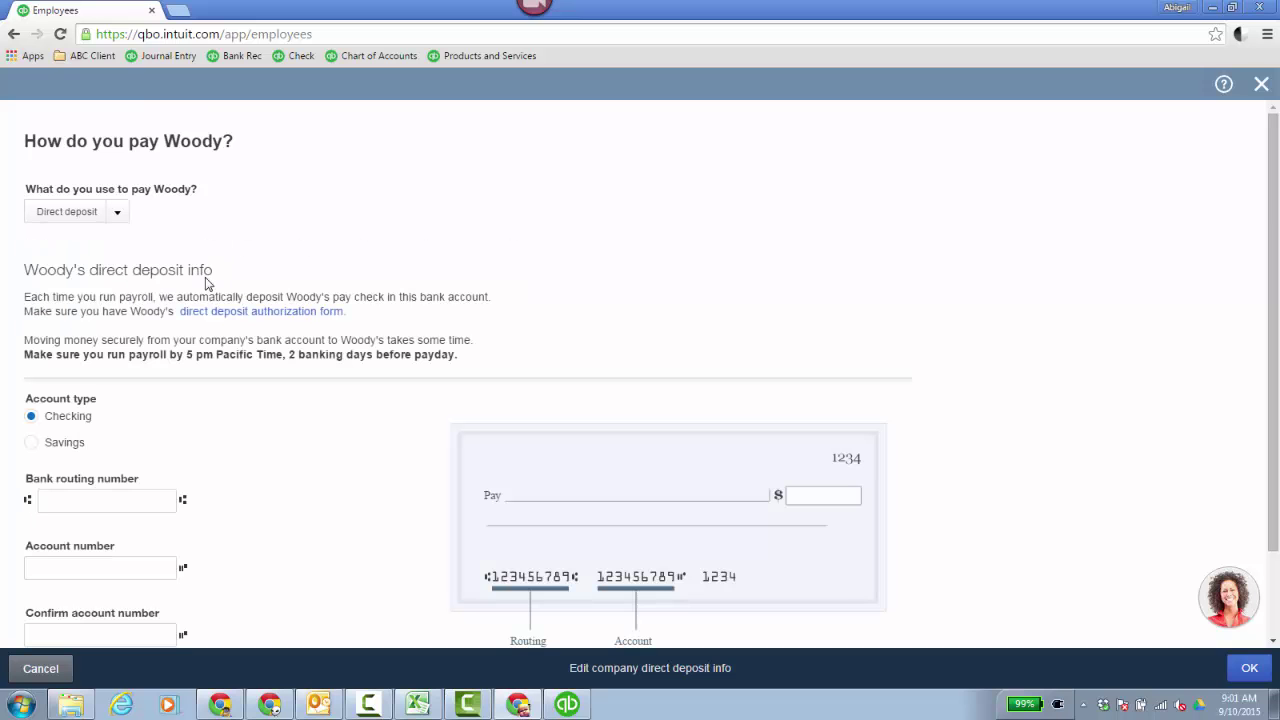
pyautogui.scroll(-1, 293, 428)
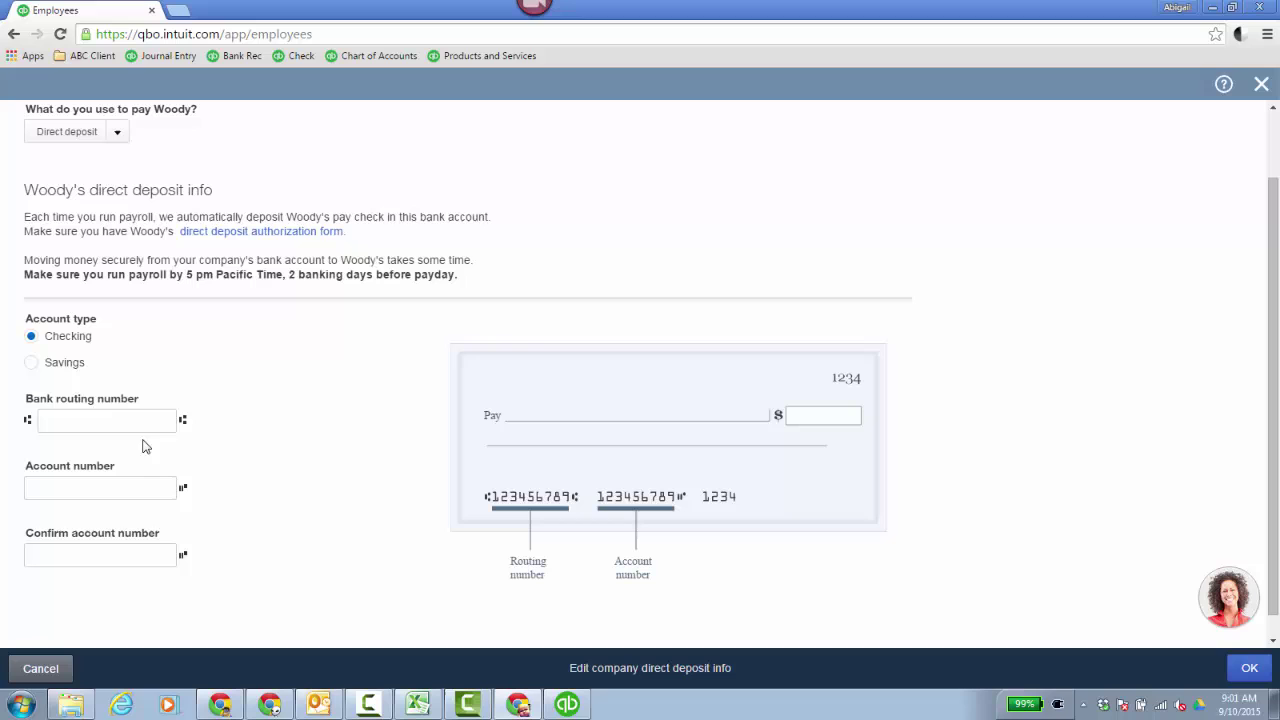
pyautogui.scroll(-1, 297, 505)
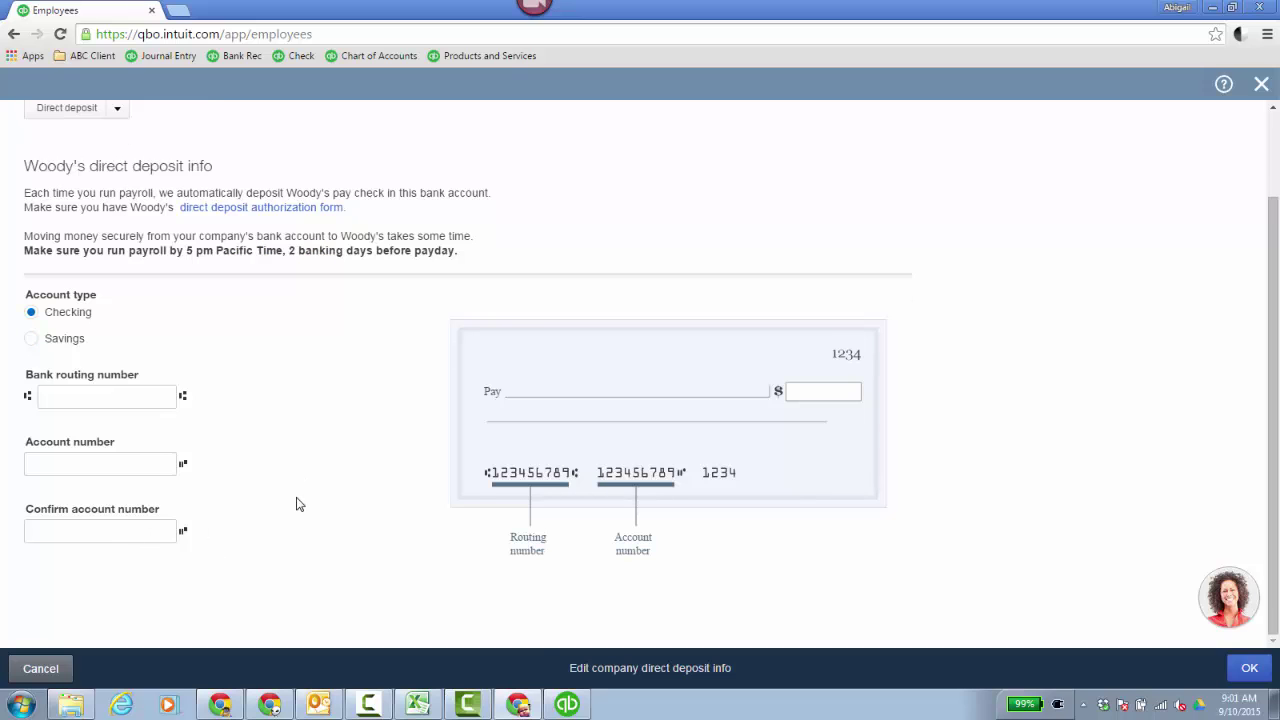
pyautogui.scroll(2, 297, 505)
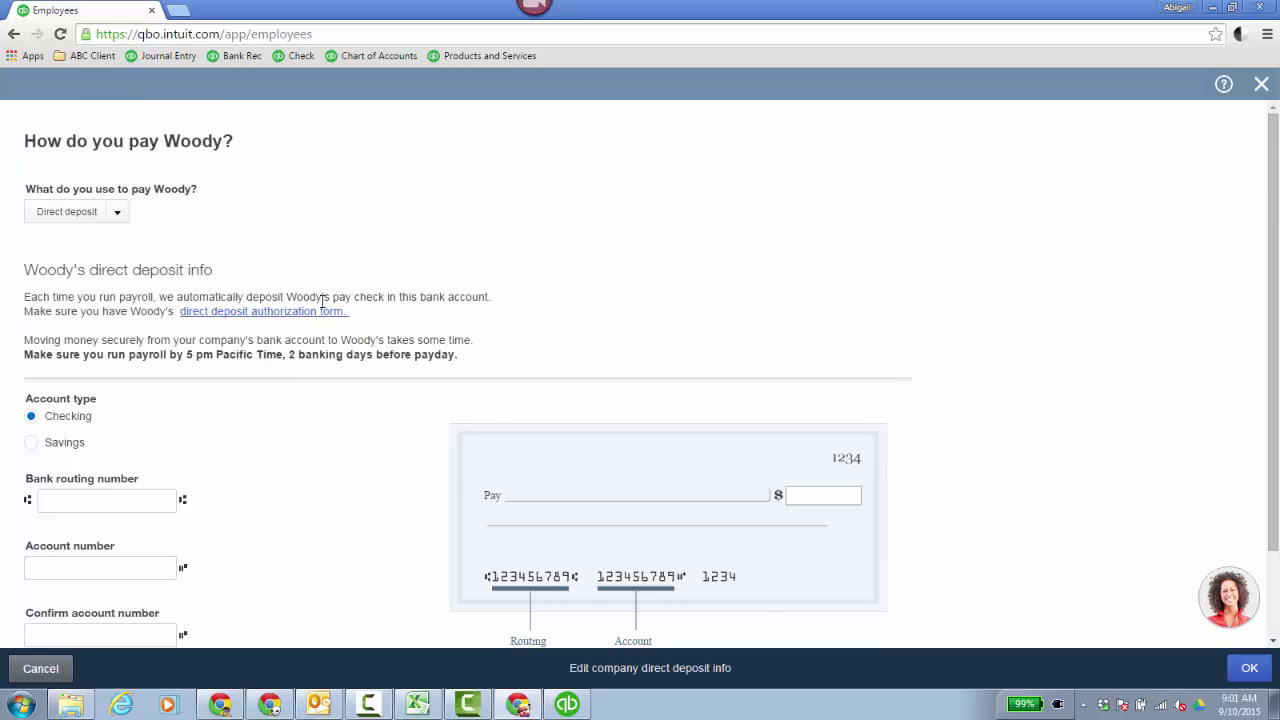
pyautogui.click(62, 679)
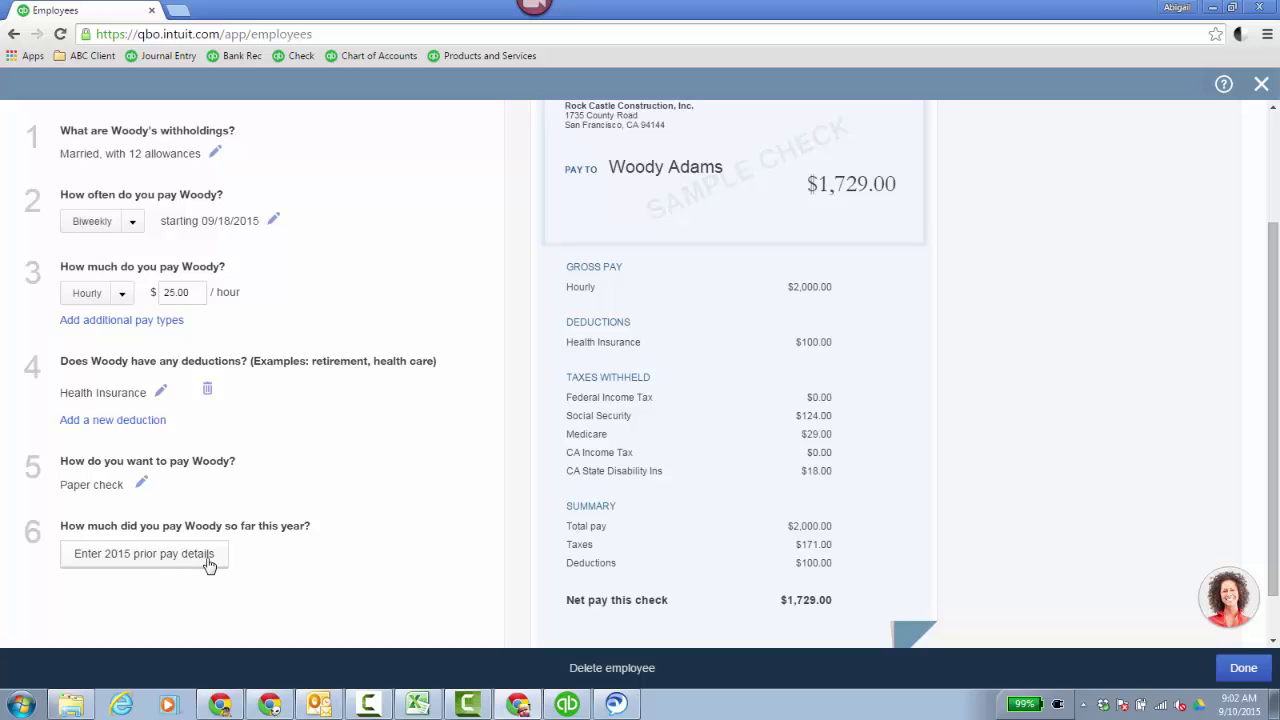
# Open the employee's 2015 prior pay details and answer Yes to pay between January 1 and June 30 and on or after July 1
pyautogui.click(210, 566)
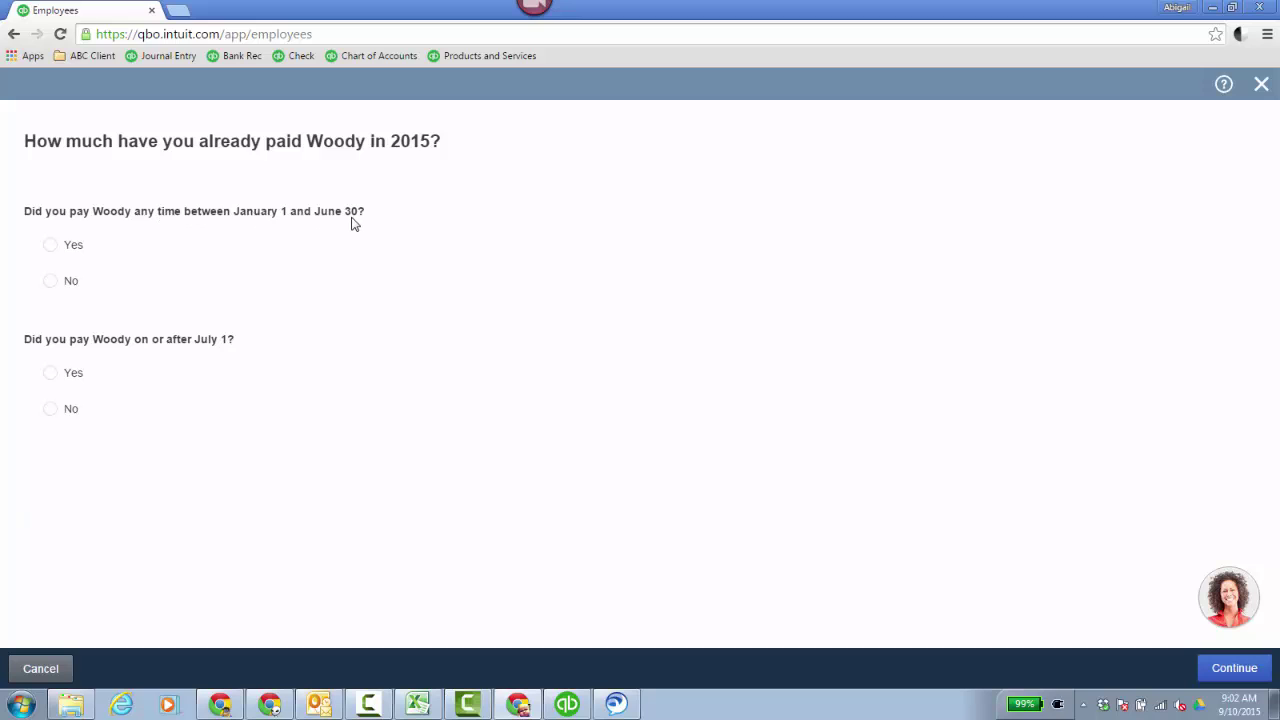
pyautogui.click(51, 247)
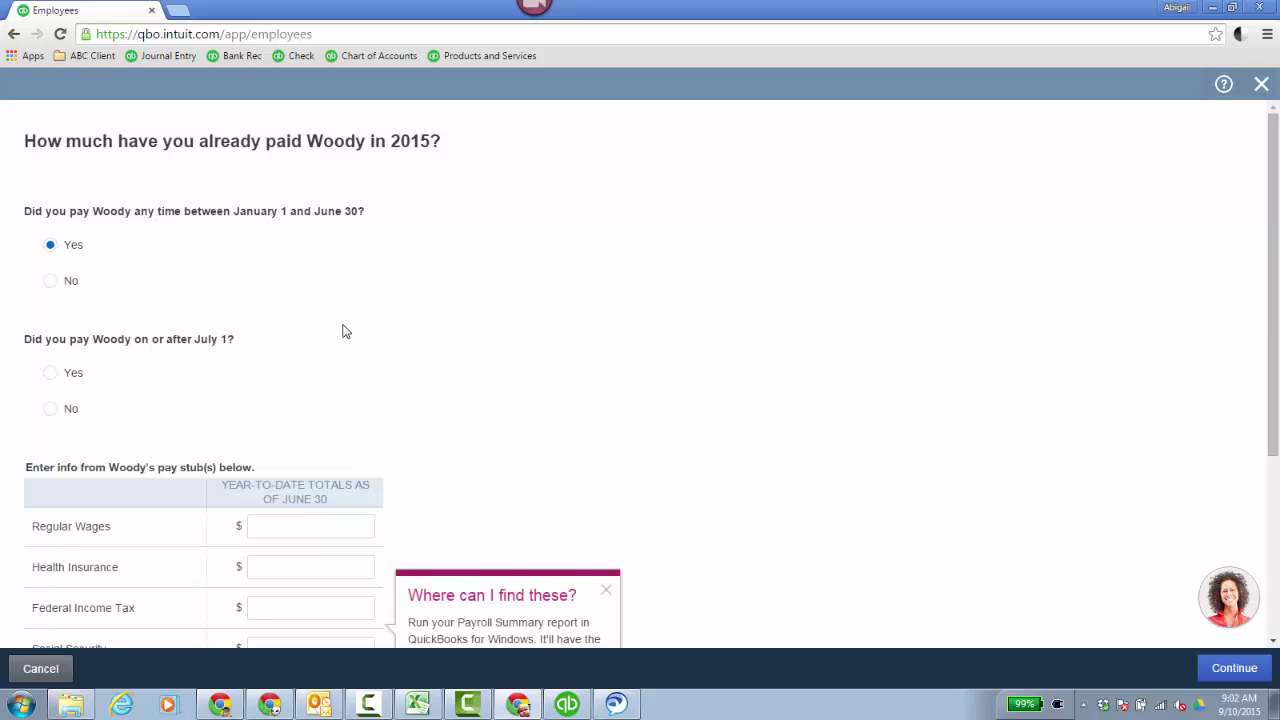
pyautogui.scroll(-1, 342, 331)
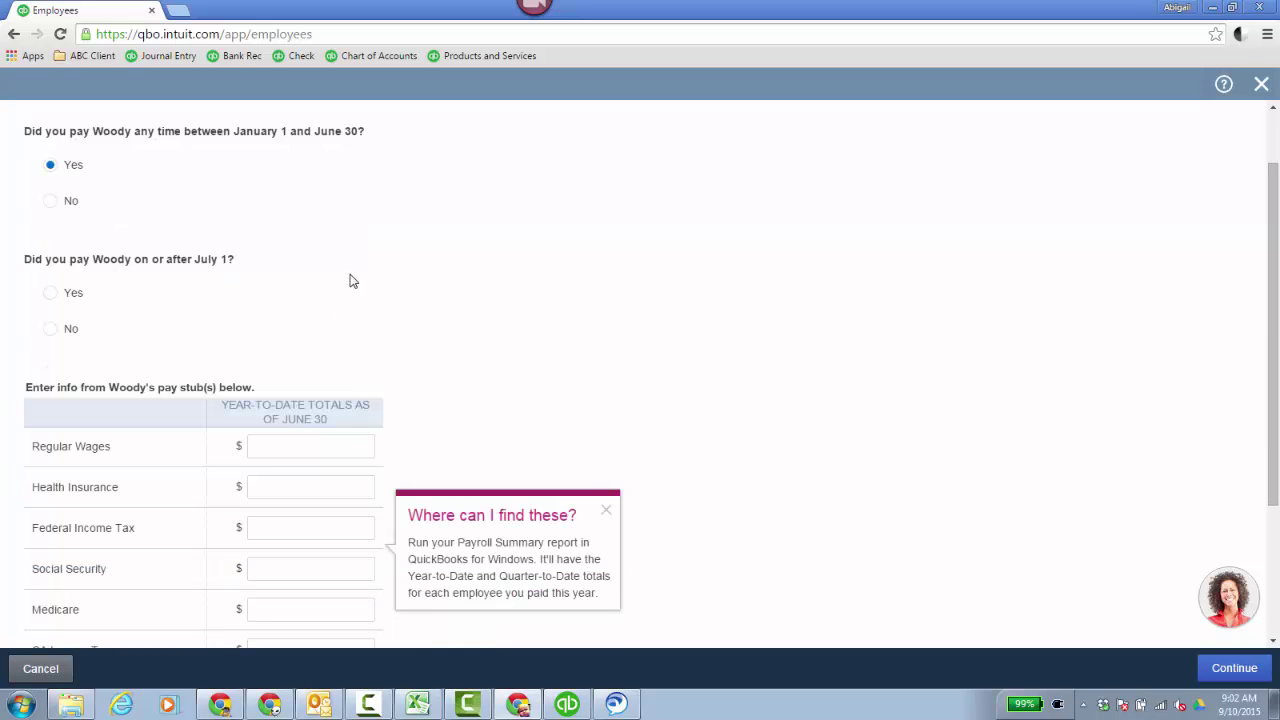
pyautogui.click(51, 293)
pyautogui.scroll(-1, 543, 351)
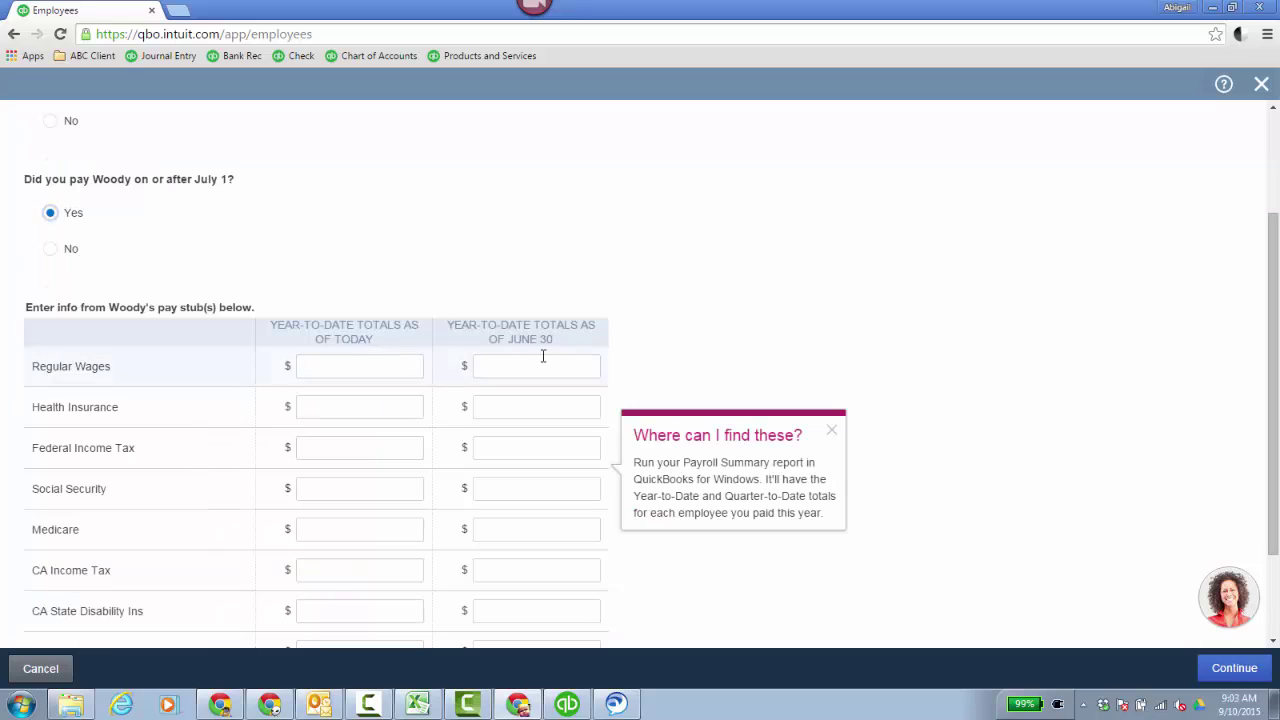
pyautogui.scroll(-1, 812, 265)
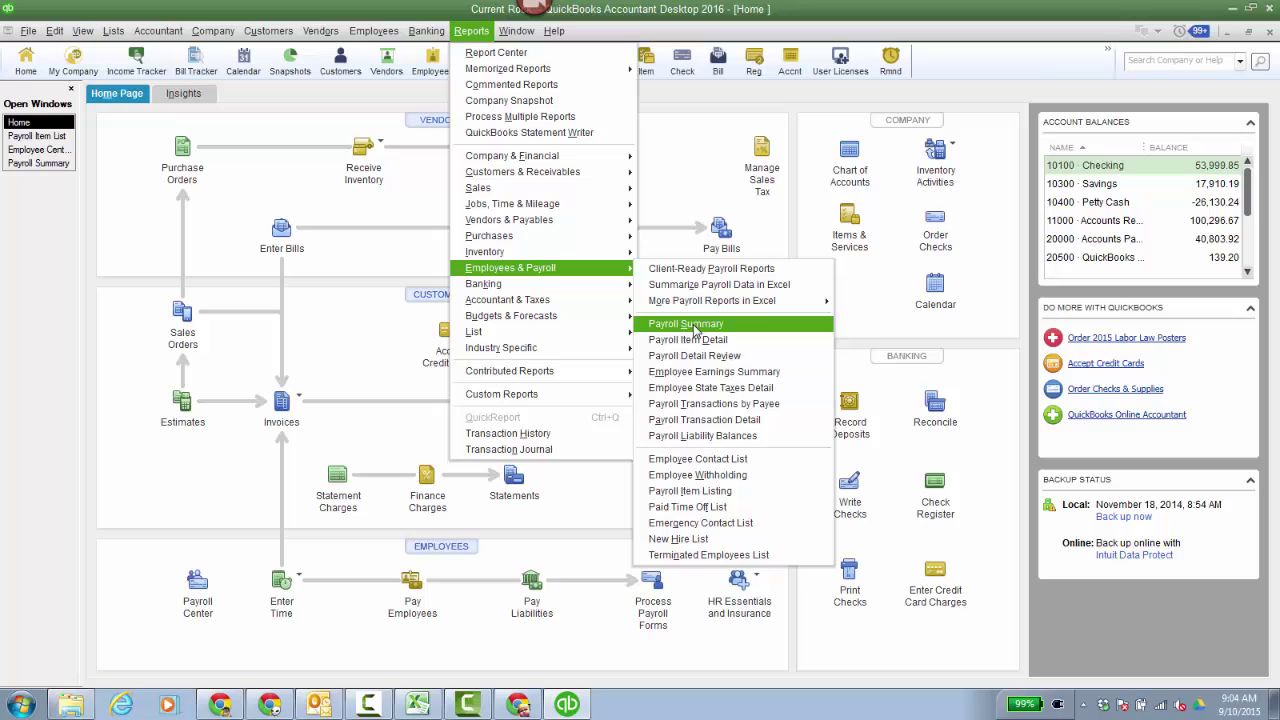
# Run the Payroll Summary report in QuickBooks Desktop for this calendar year-to-date, with total-only columns, and return to QuickBooks Online
pyautogui.click(695, 327)
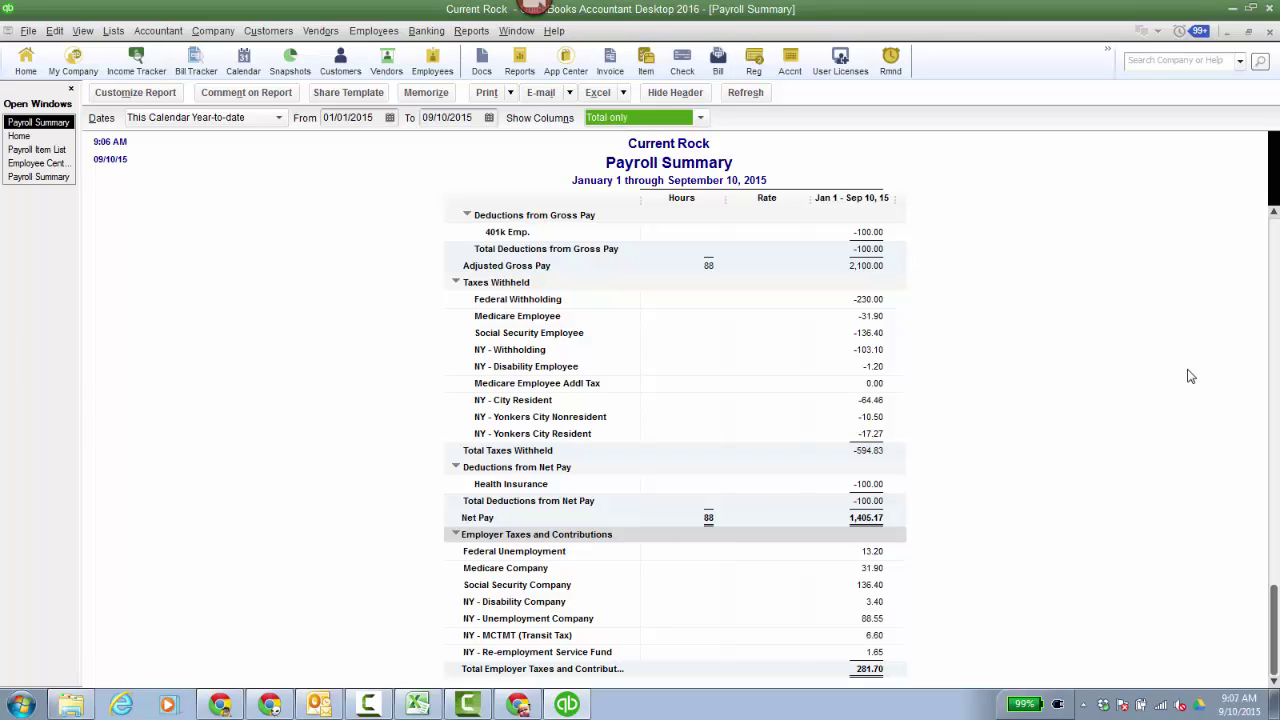
pyautogui.hotkey('alt', 'Tab')
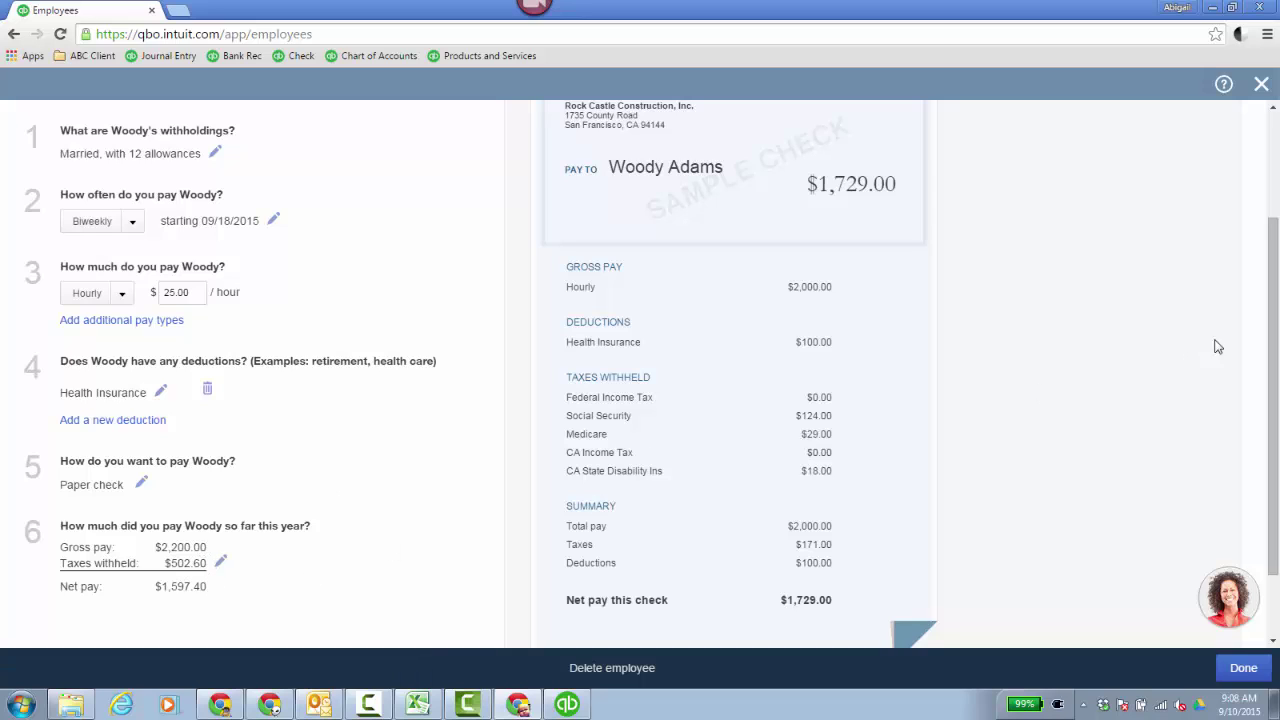
# Review the employee's completed pay details and prior pay summary, and finish editing the employee
pyautogui.moveTo(1266, 356); pyautogui.dragTo(1274, 240)
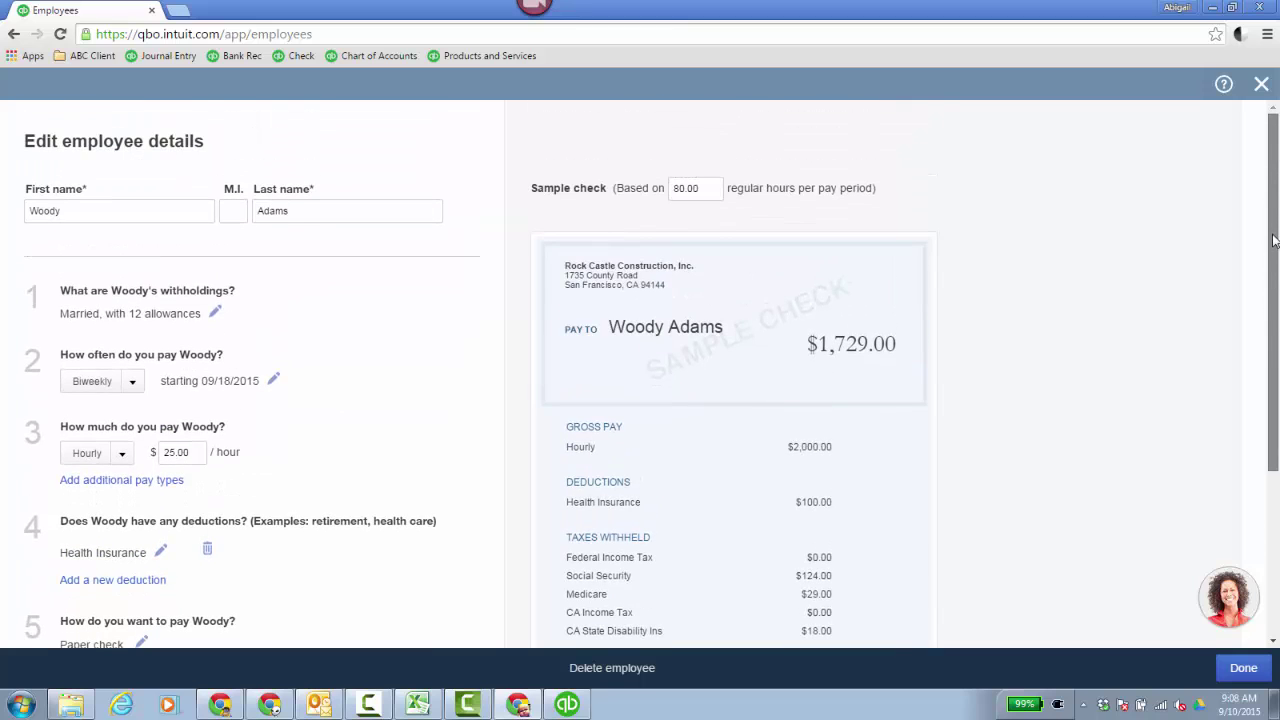
pyautogui.moveTo(1274, 240); pyautogui.dragTo(1278, 435)
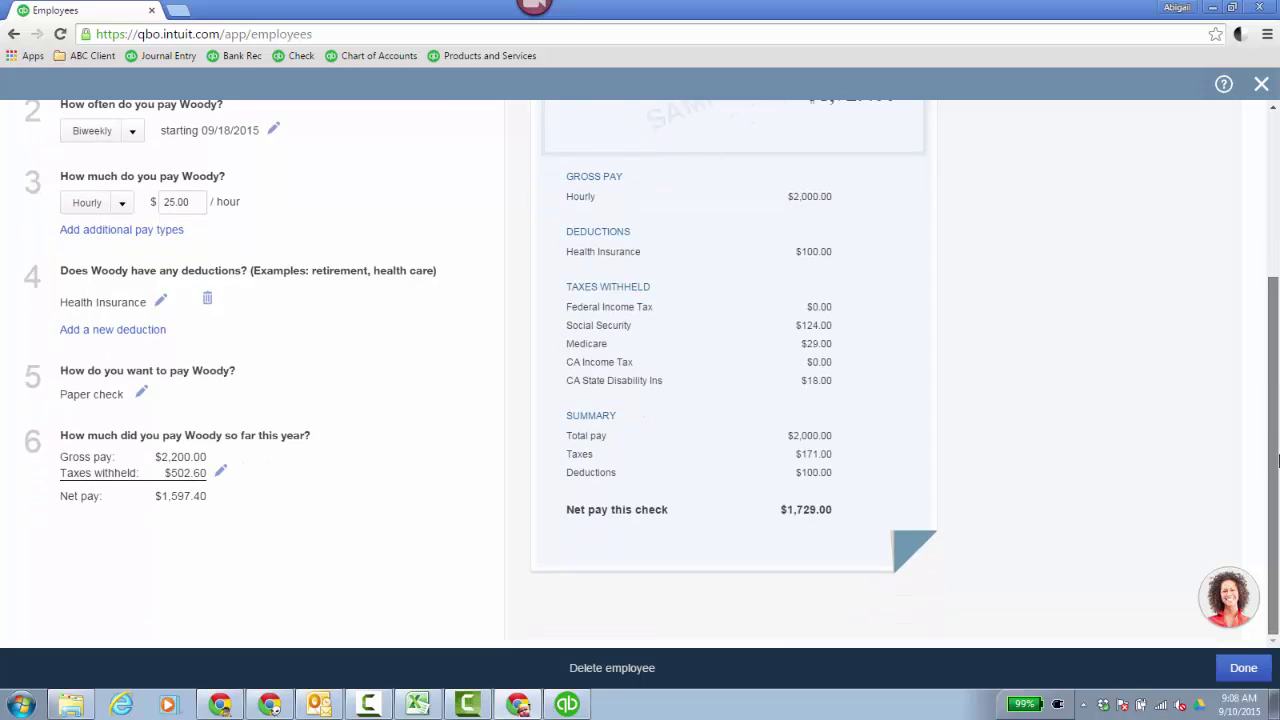
pyautogui.click(1245, 668)
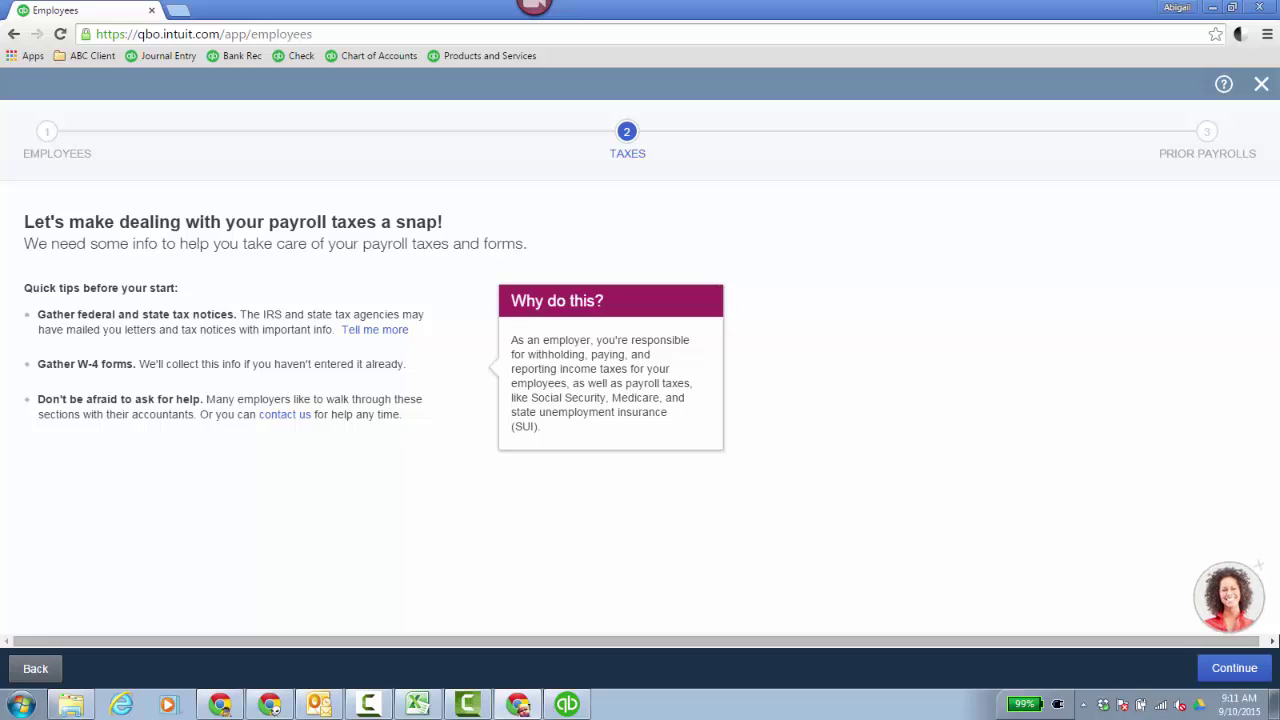
# Continue past the payroll tax introduction and review the business filing name, filing address and workers' comp questions
pyautogui.click(1232, 668)
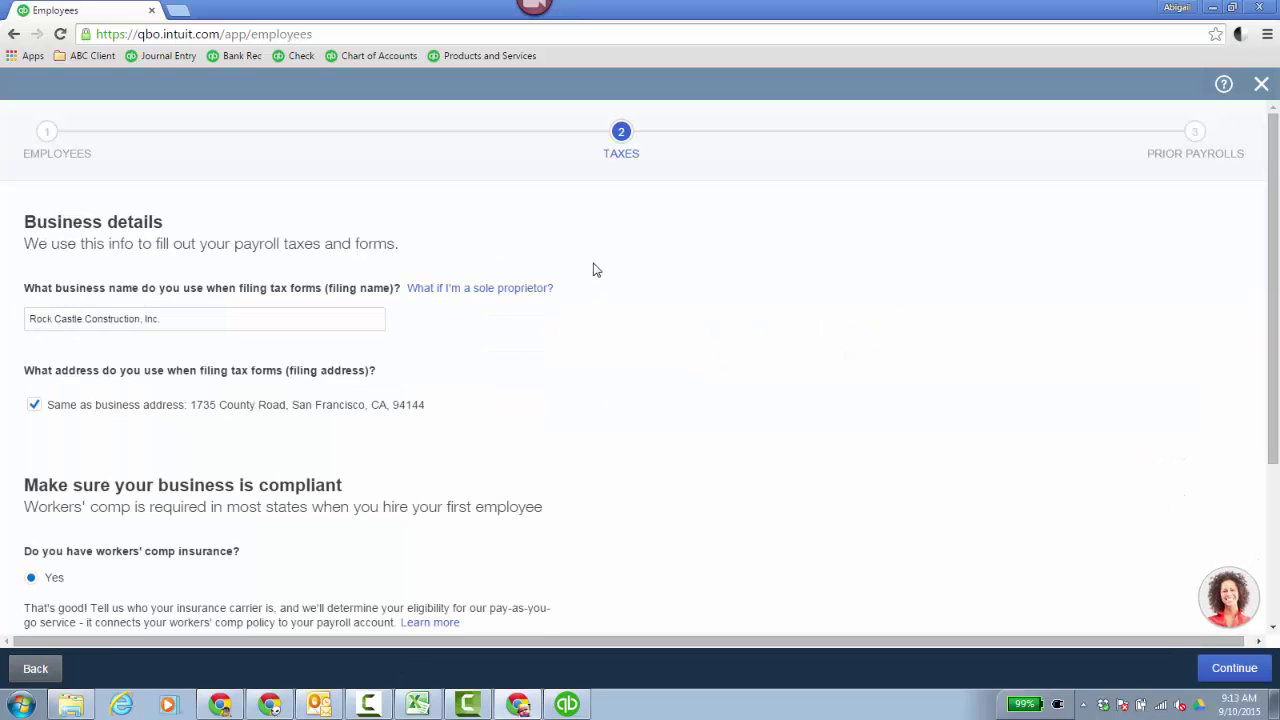
pyautogui.scroll(-1, 675, 366)
pyautogui.scroll(-1, 682, 375)
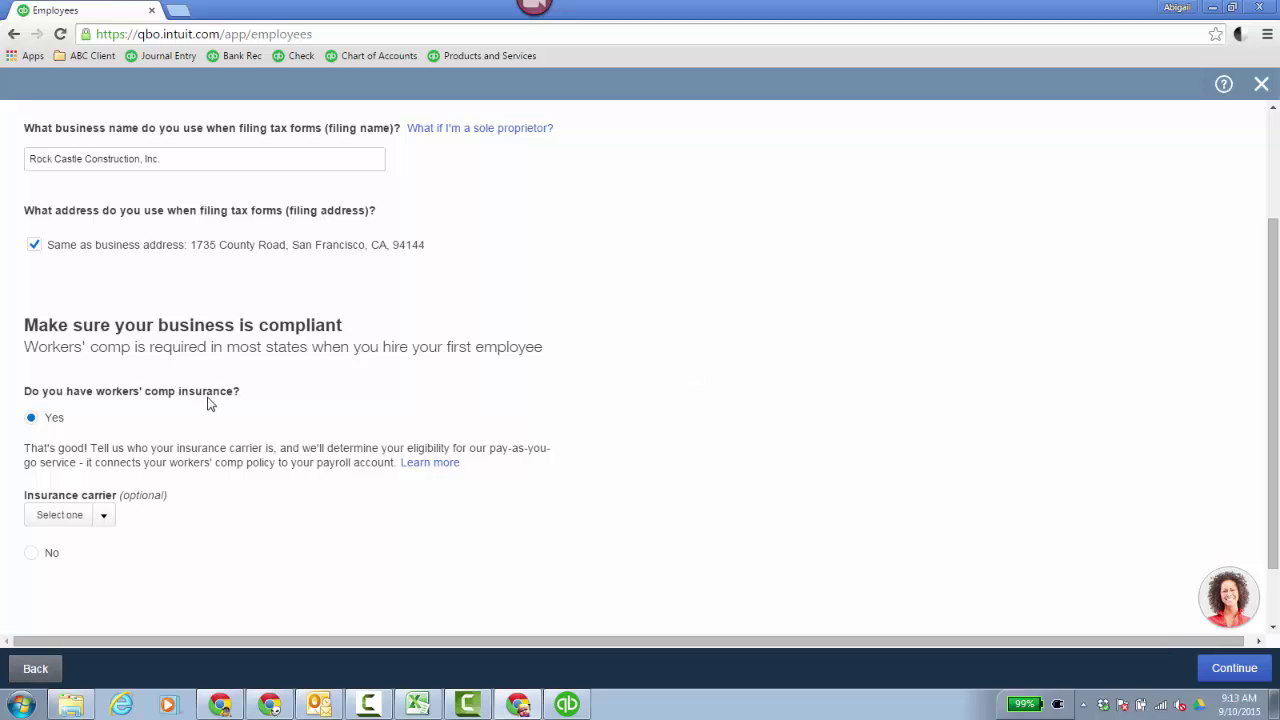
# Choose The Hartford as the workers' comp insurance carrier
pyautogui.click(104, 516)
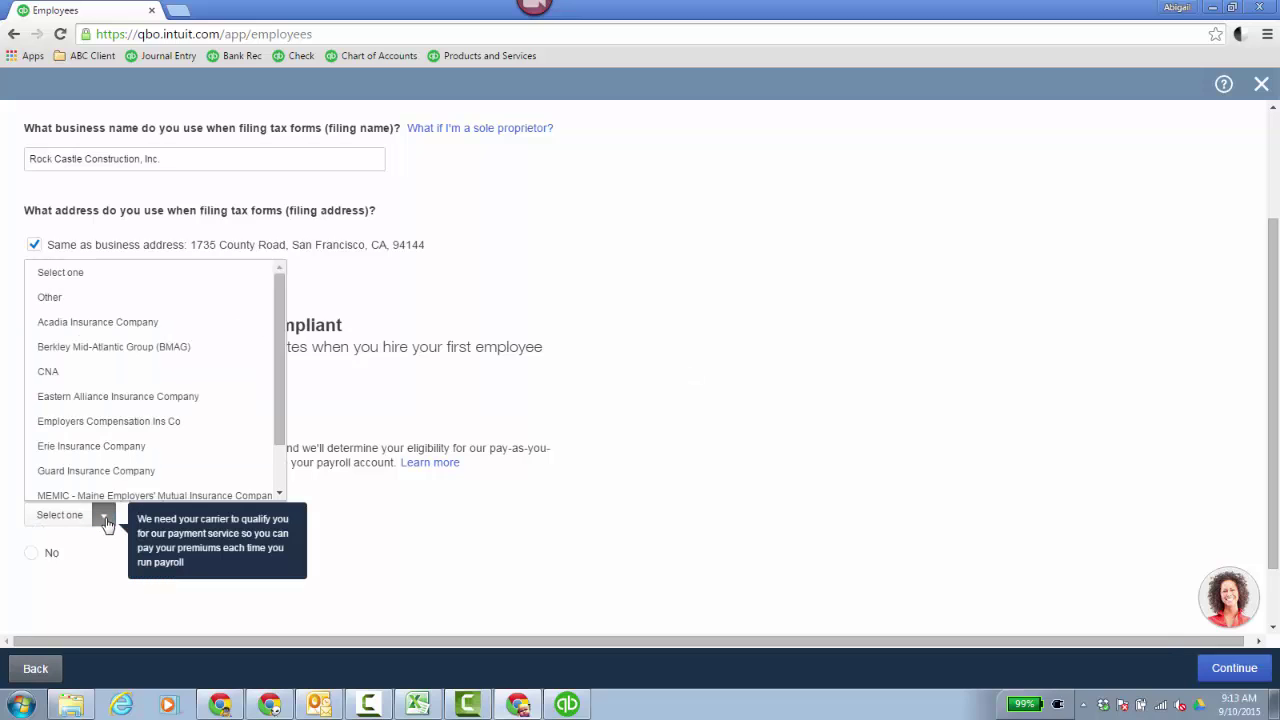
pyautogui.moveTo(279, 440); pyautogui.dragTo(279, 482)
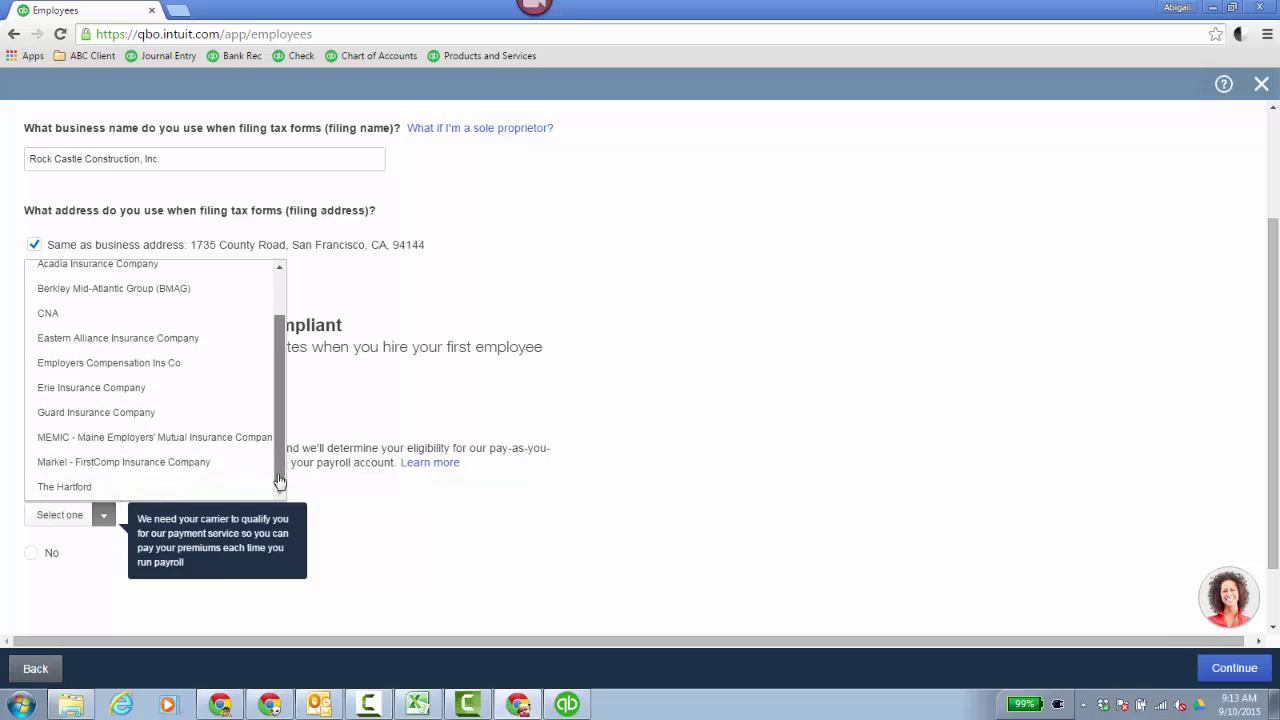
pyautogui.click(130, 487)
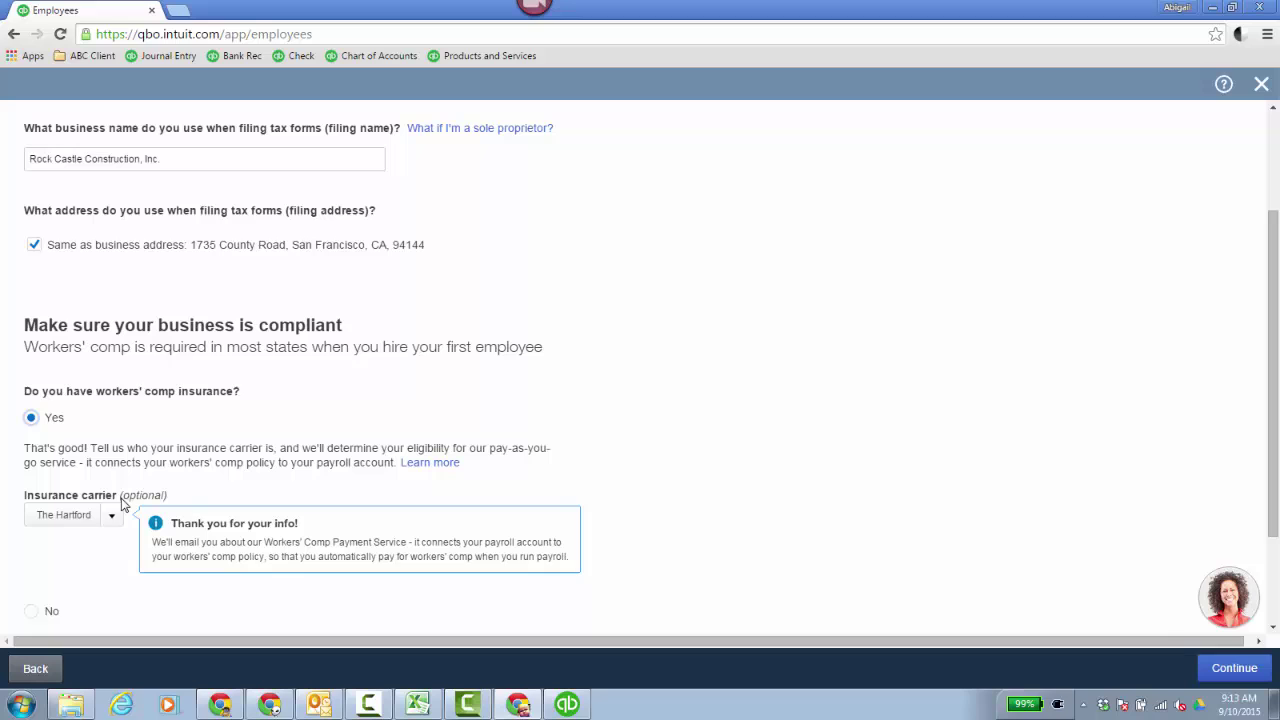
# Answer No to having workers' comp insurance and continue to the federal tax details
pyautogui.click(32, 611)
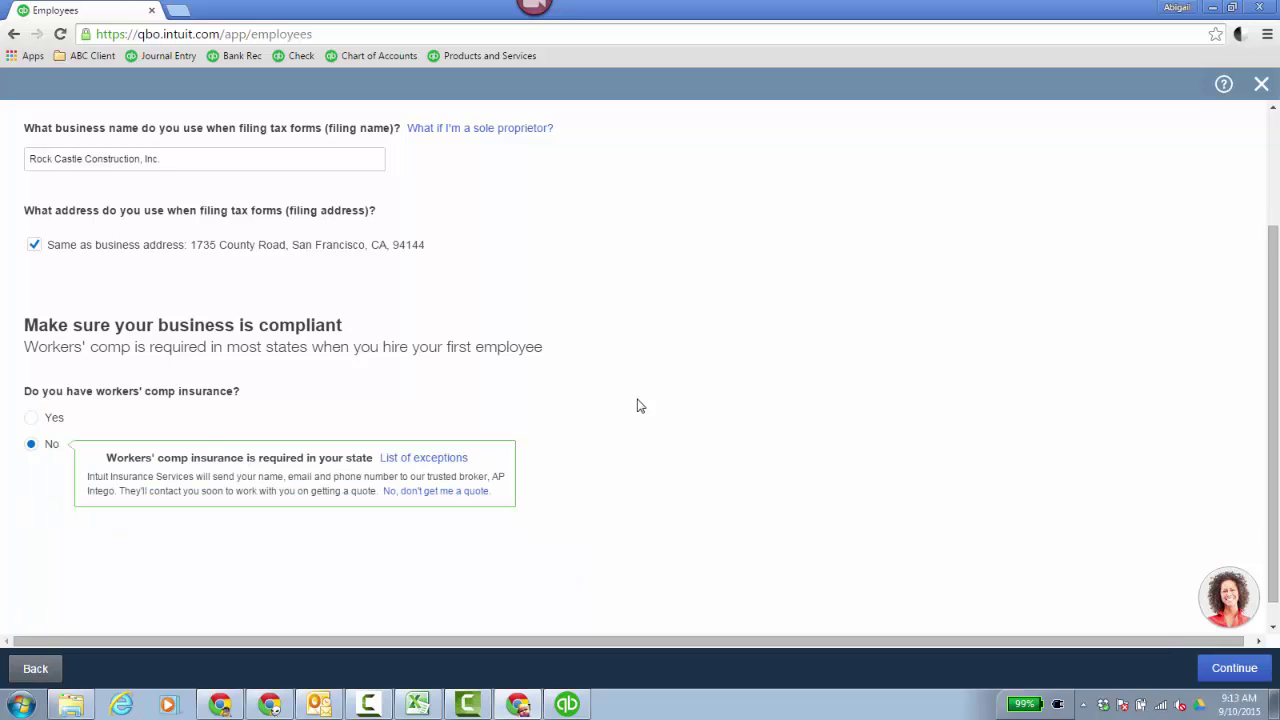
pyautogui.click(1232, 672)
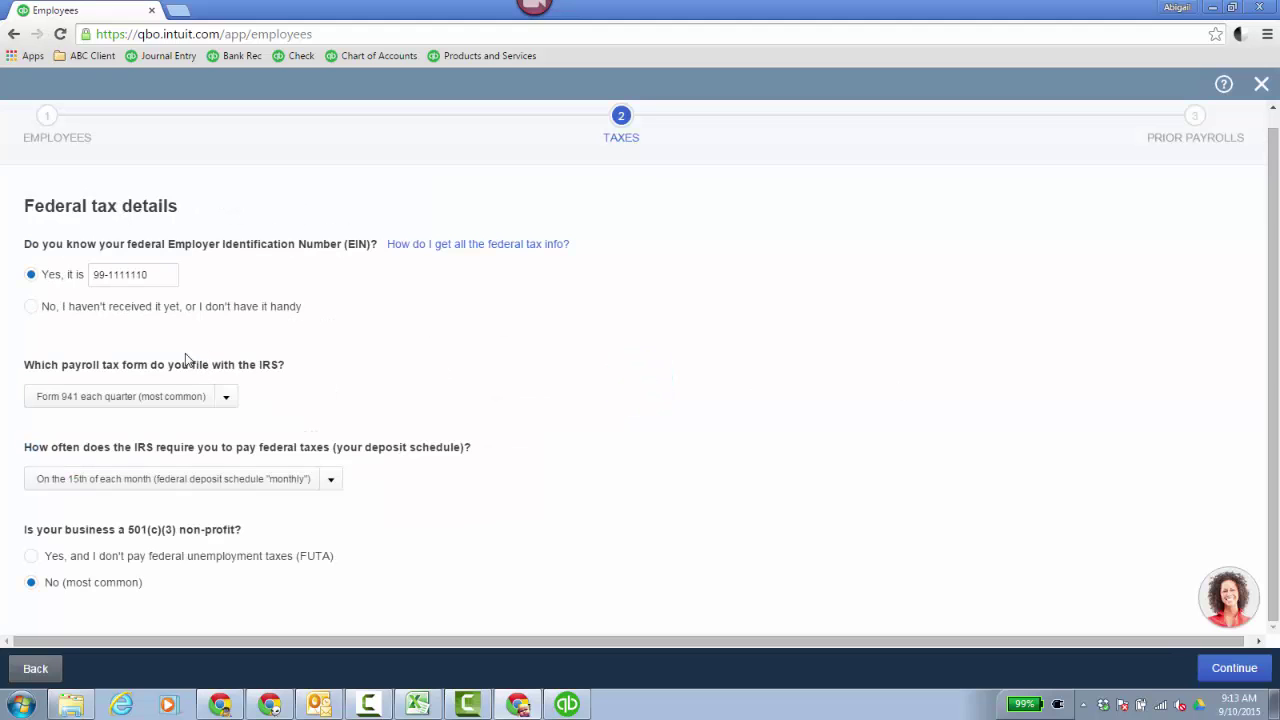
# Choose Form 941 each quarter, review the federal deposit schedule options while keeping the 15th of each month, and continue to the state tax details
pyautogui.click(227, 400)
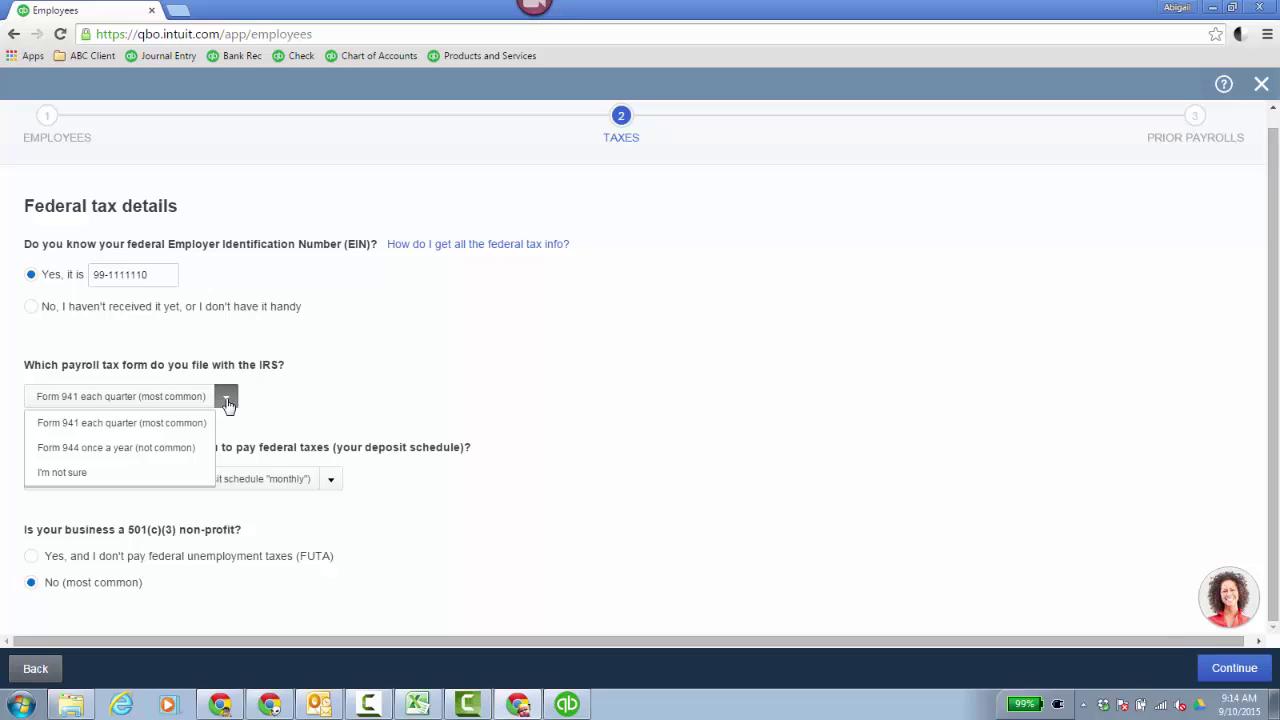
pyautogui.click(180, 434)
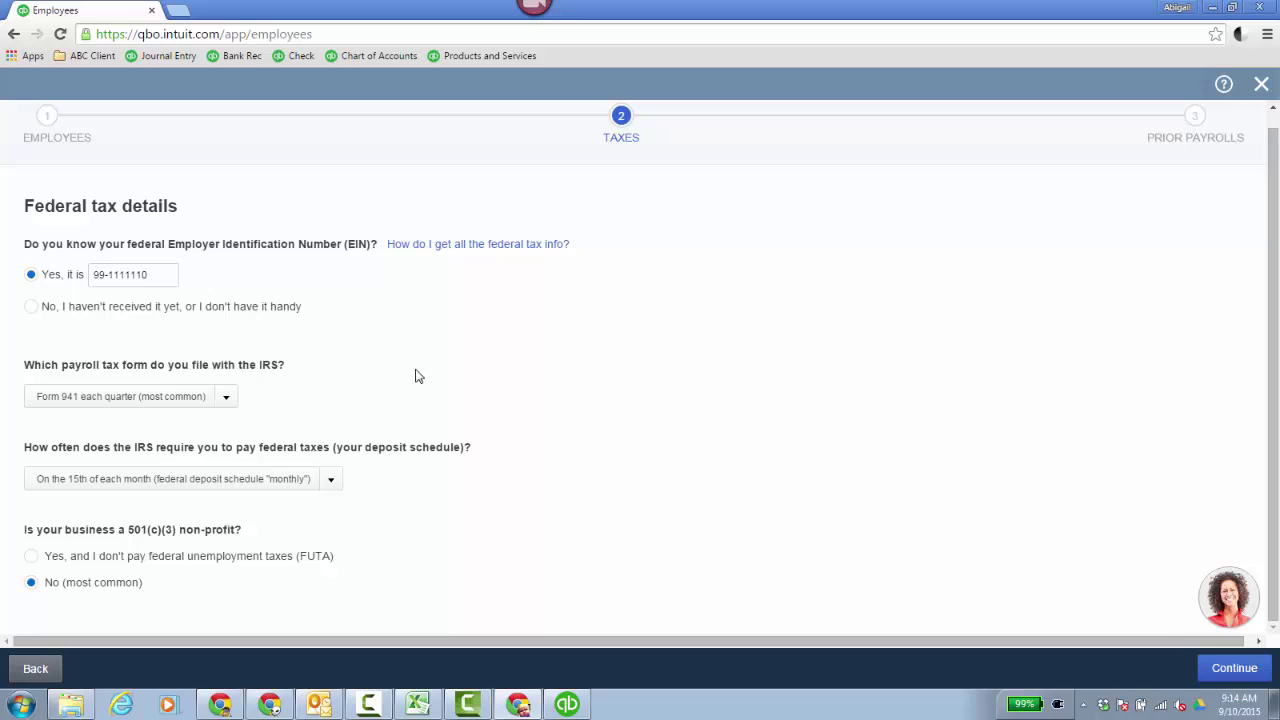
pyautogui.click(333, 485)
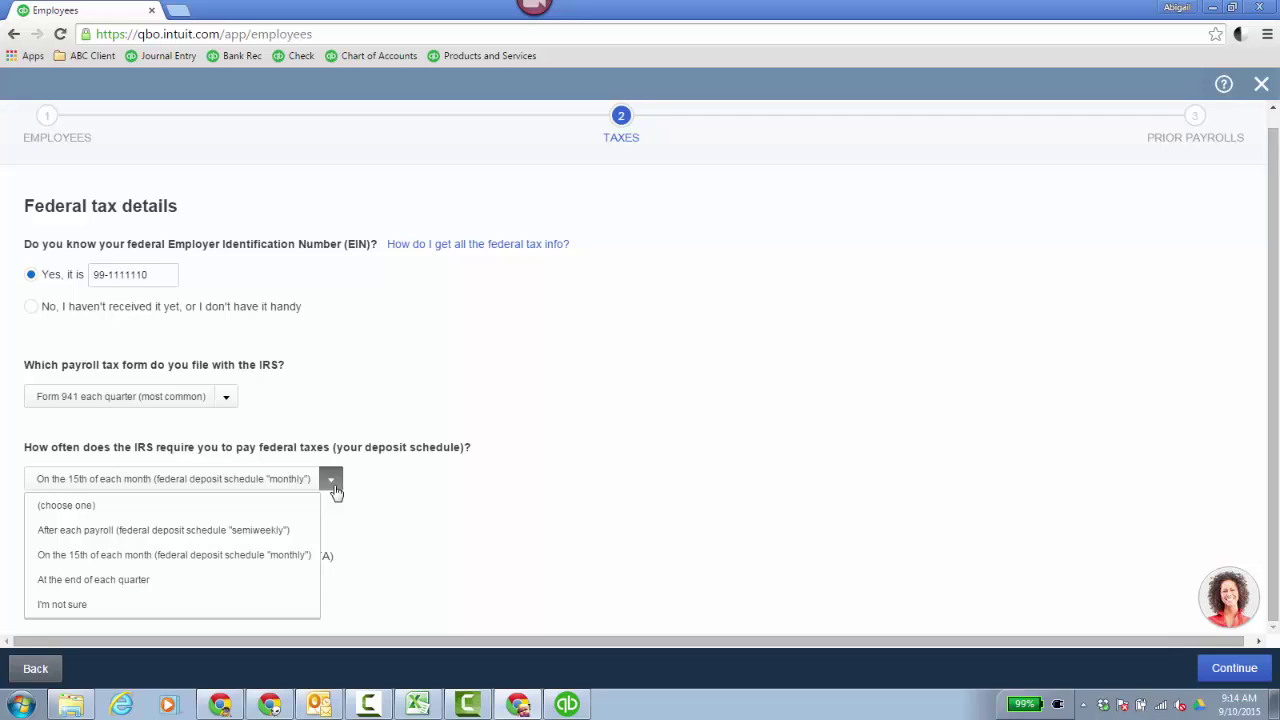
pyautogui.click(566, 502)
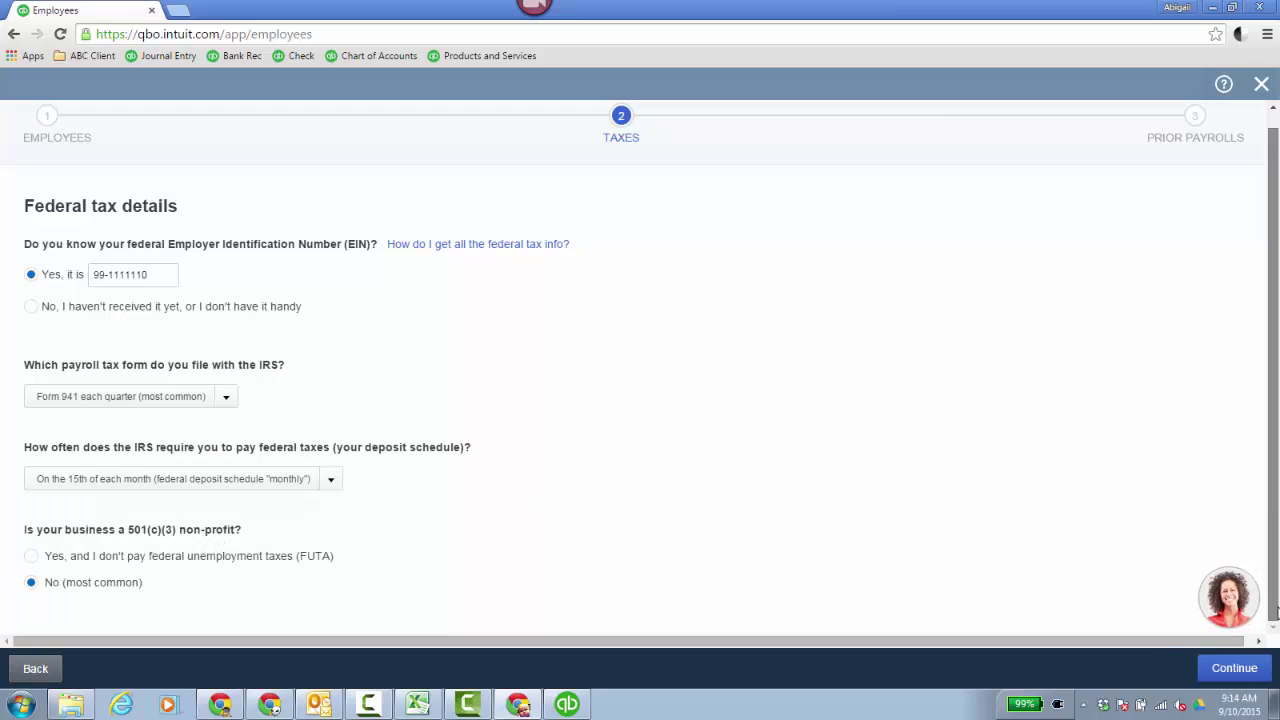
pyautogui.click(1234, 668)
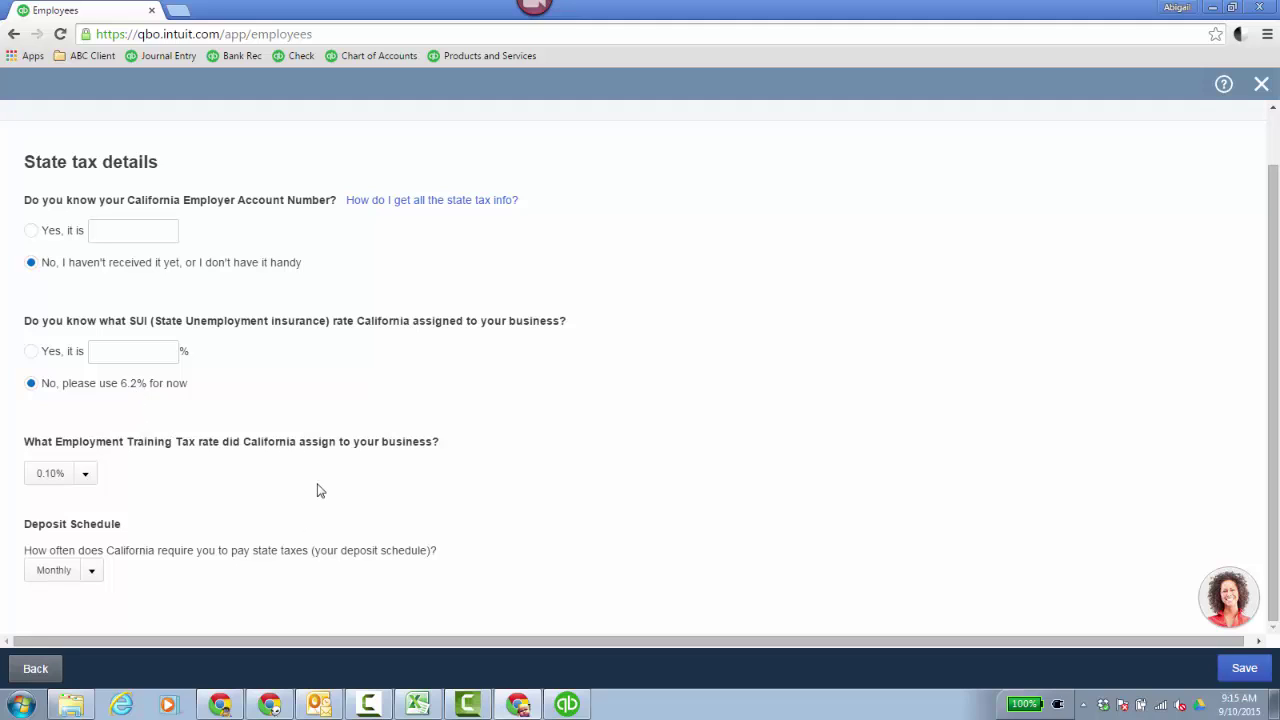
# Review California's deposit schedule options, keep Monthly, and save the state tax details
pyautogui.click(92, 574)
pyautogui.click(94, 578)
pyautogui.click(1244, 668)
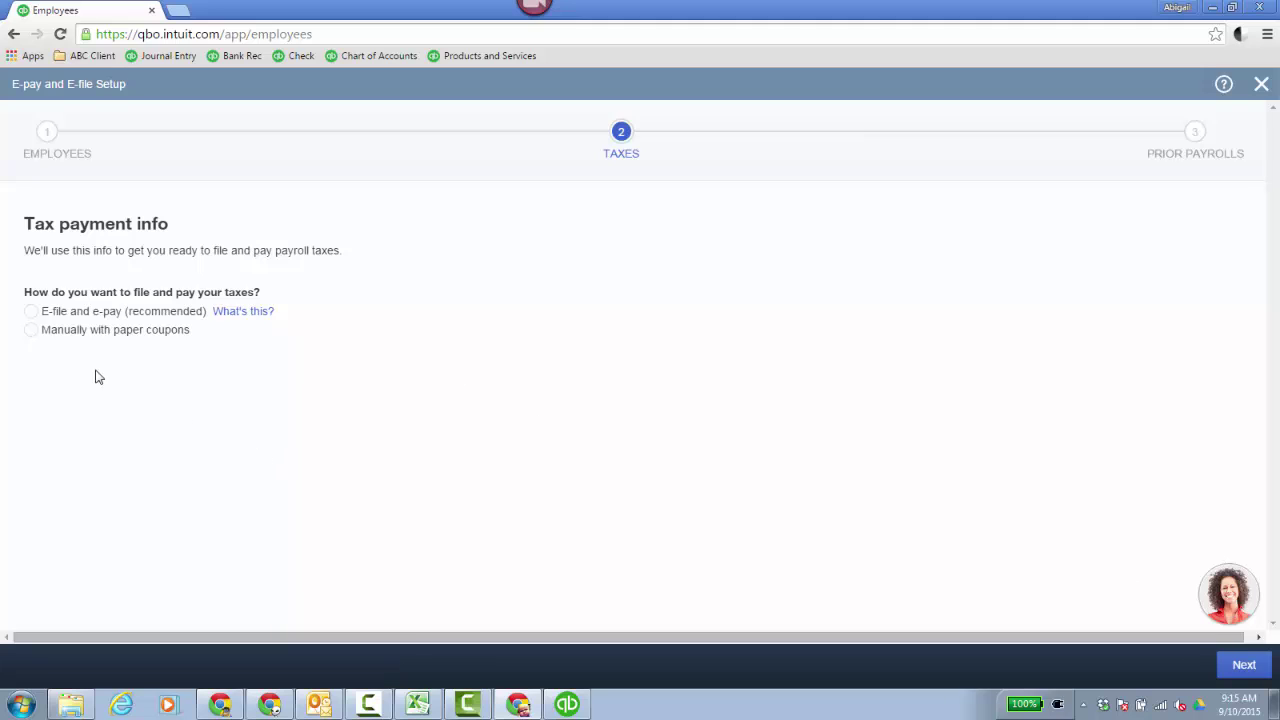
# Select e-file and e-pay for the payroll taxes and examine the bank account details it requires
pyautogui.click(33, 313)
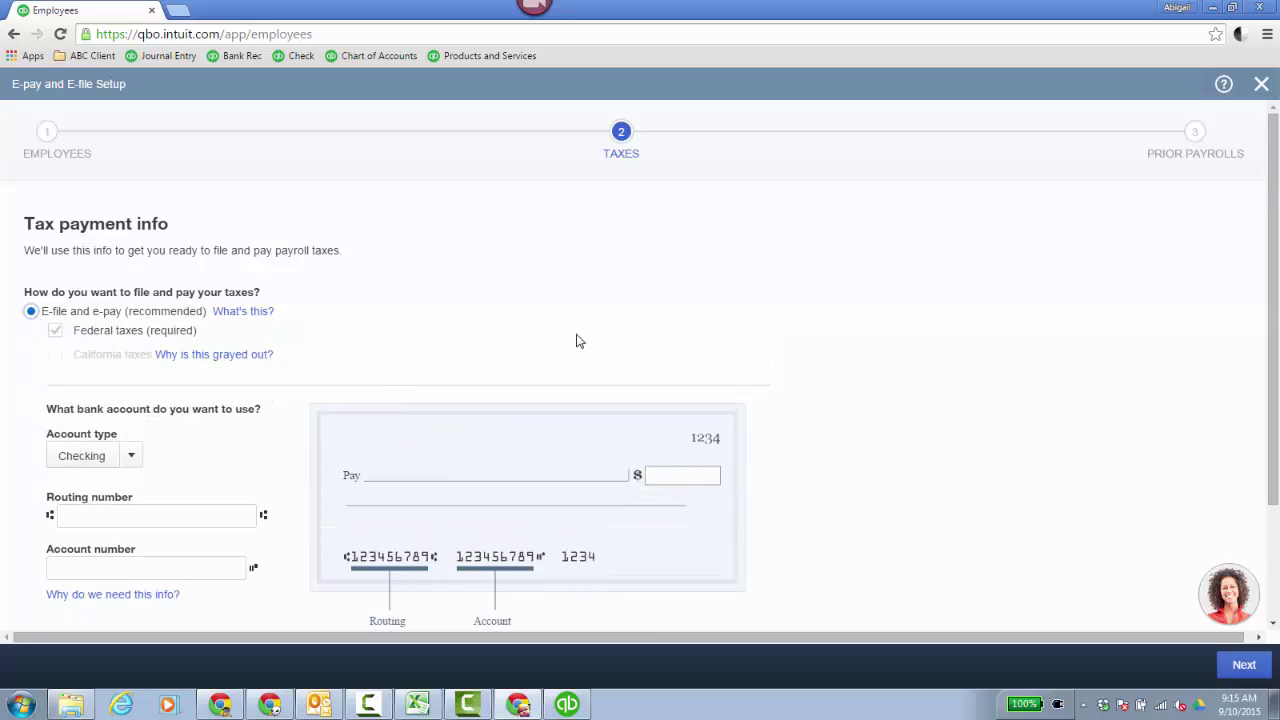
pyautogui.scroll(-1, 940, 348)
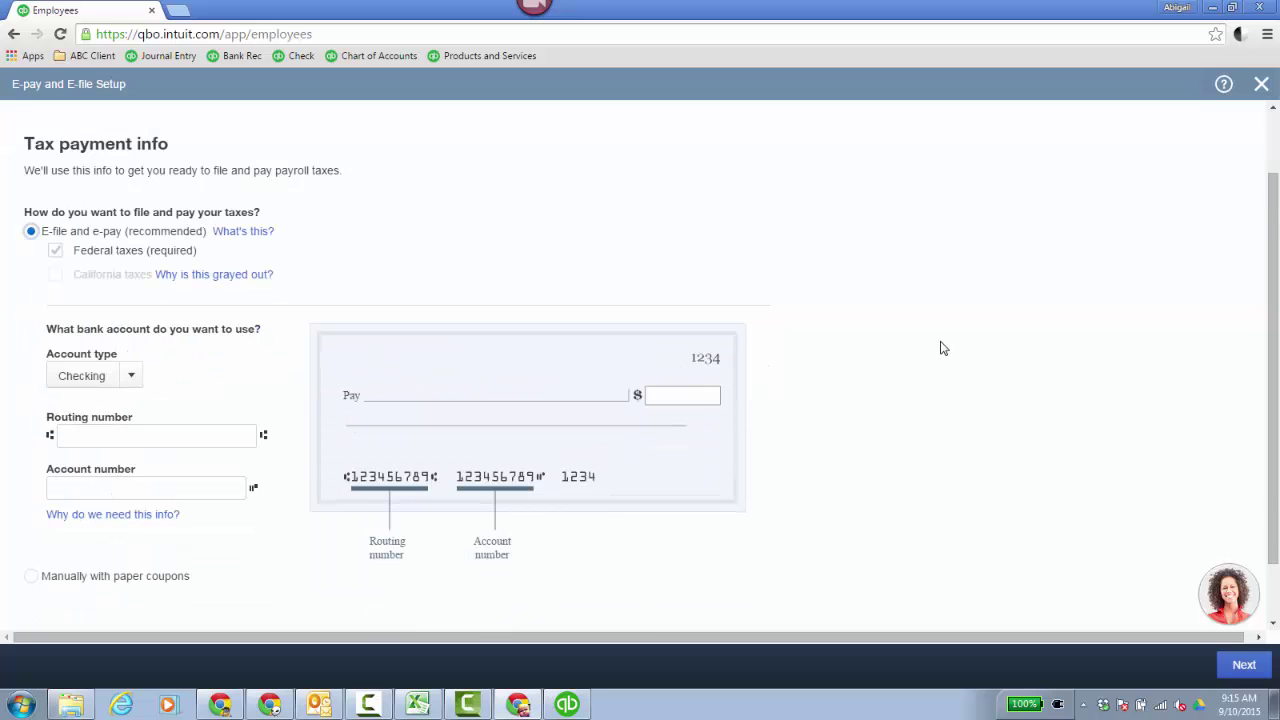
pyautogui.scroll(-1, 34, 514)
# Choose to file and pay taxes manually with paper coupons, and continue through the company payroll totals for this quarter
pyautogui.click(33, 514)
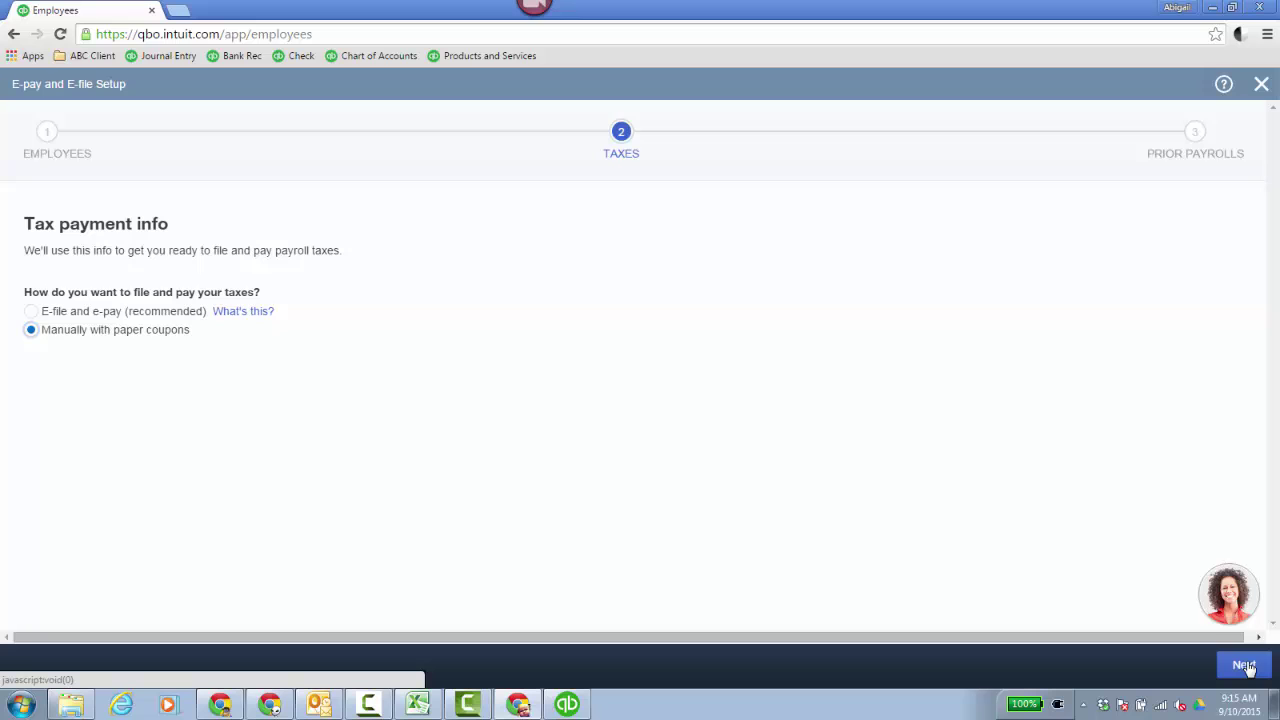
pyautogui.click(1244, 665)
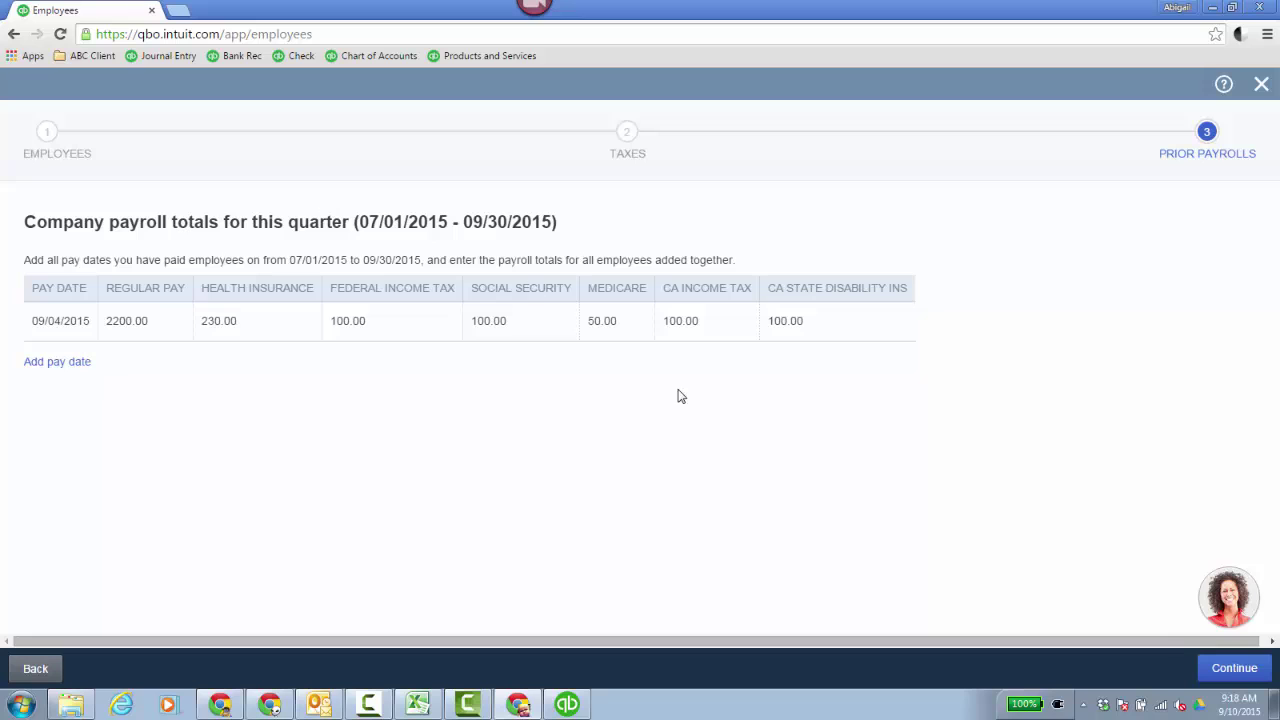
pyautogui.click(1235, 668)
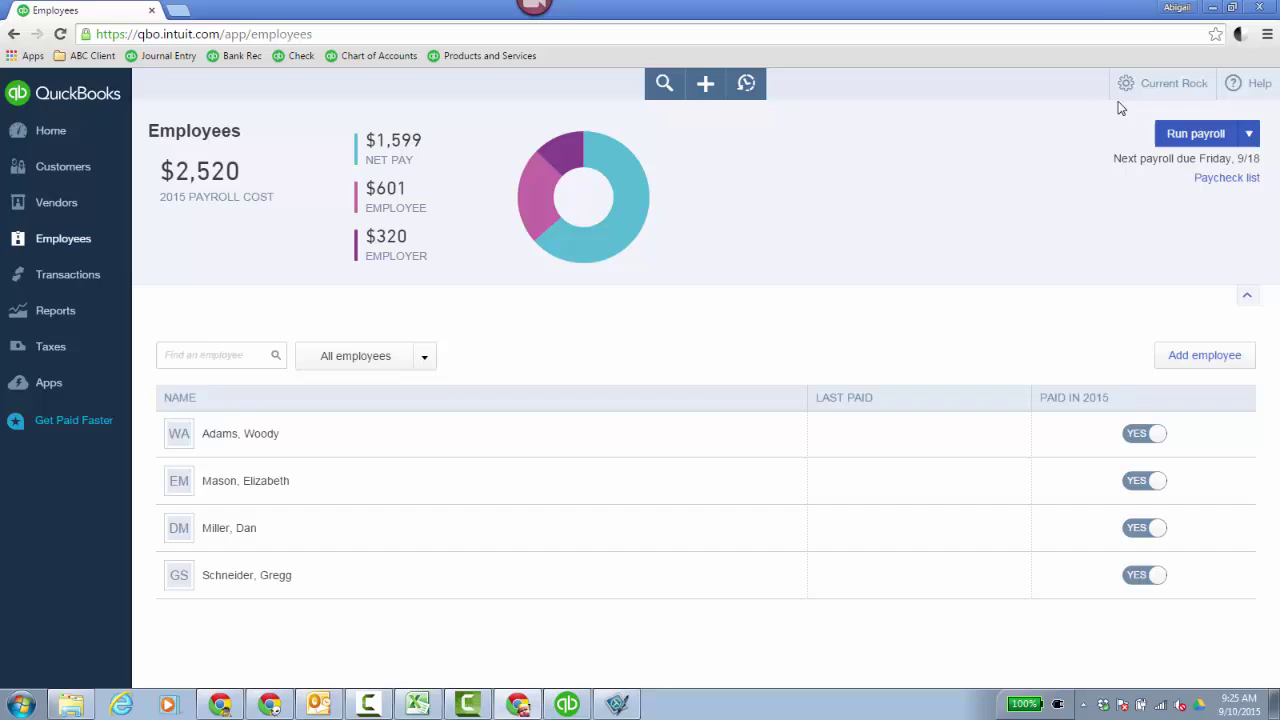
# Open the company's payroll settings overview
pyautogui.click(1163, 83)
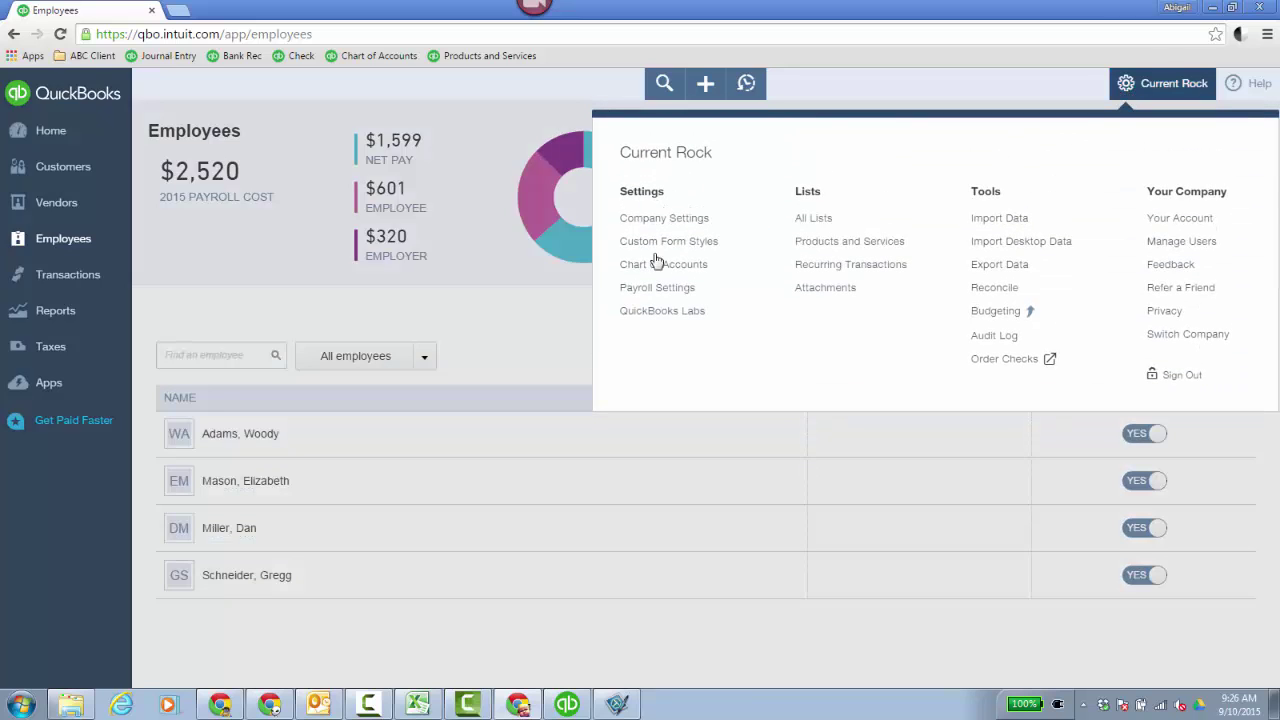
pyautogui.click(671, 298)
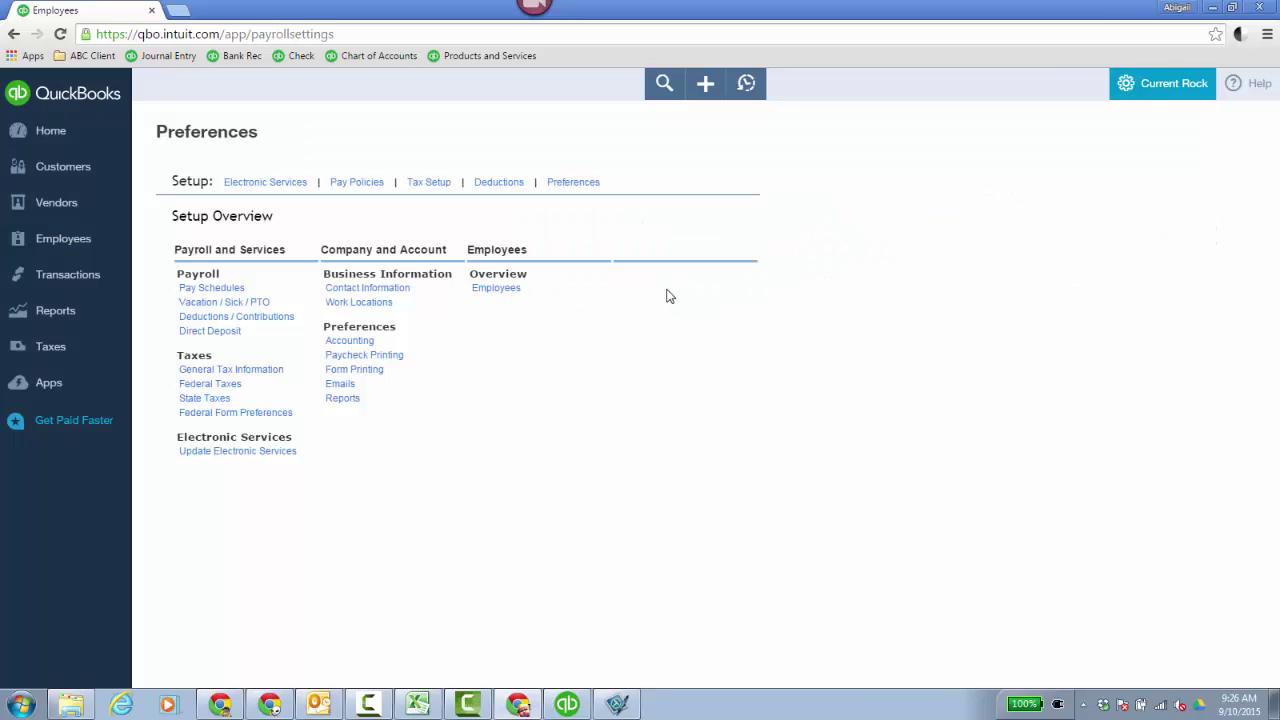